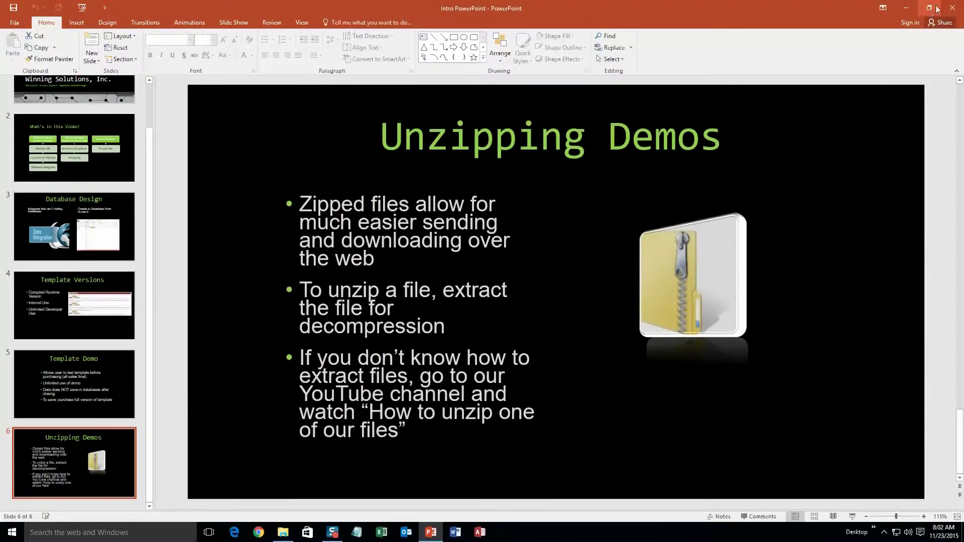
Quit PowerPoint and close the Downloads folder window.
{"action": "left_click", "coordinate": [957, 6]}
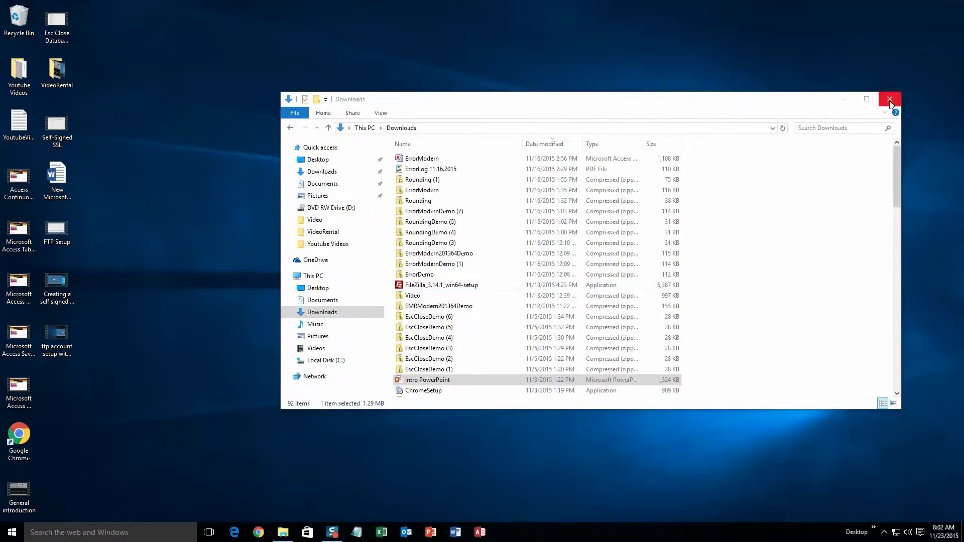
{"action": "left_click", "coordinate": [891, 97]}
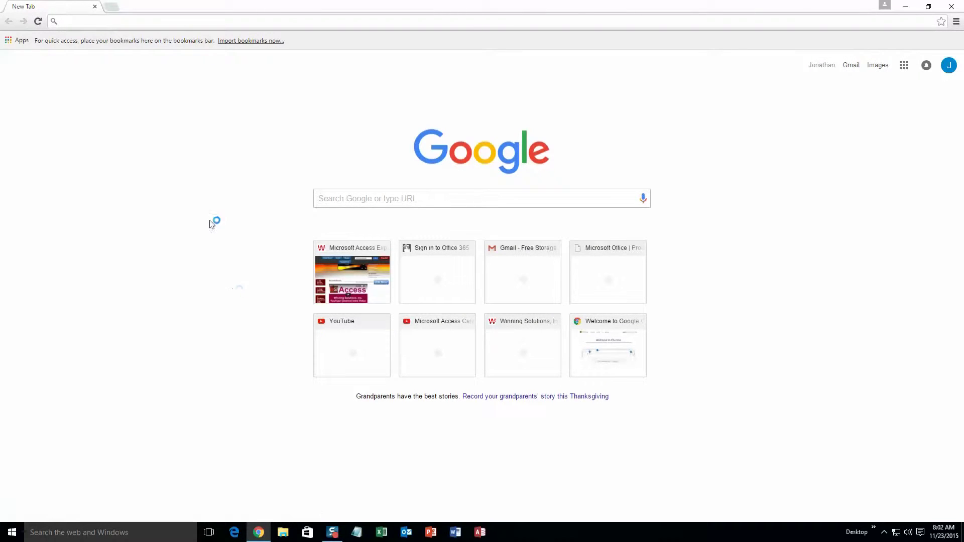
Load microsoftaccessexpert.com from the 'micr' autocomplete and expand Database Templates (For Sale).
{"action": "type", "text": "microsoftaccessexpert.com"}
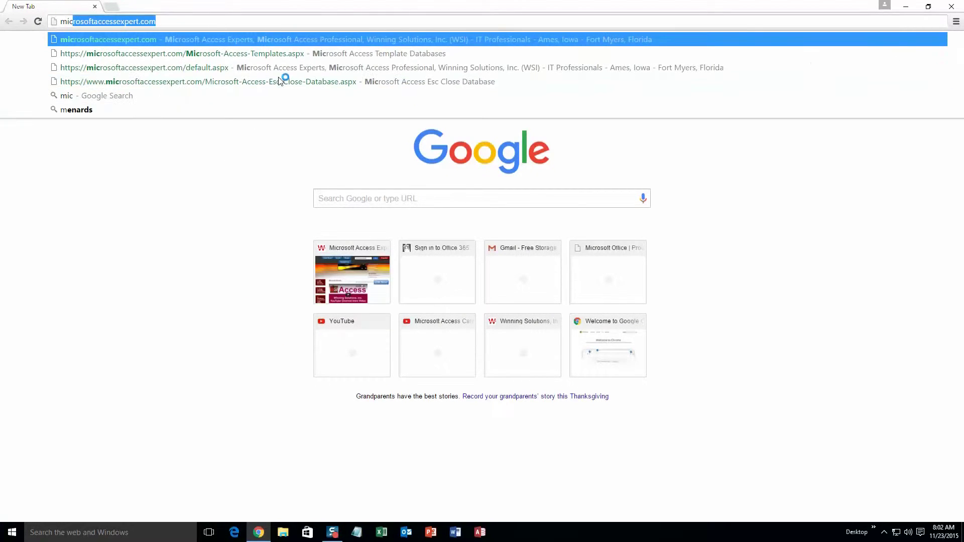
{"action": "key", "text": "Right"}
{"action": "key", "text": "Return"}
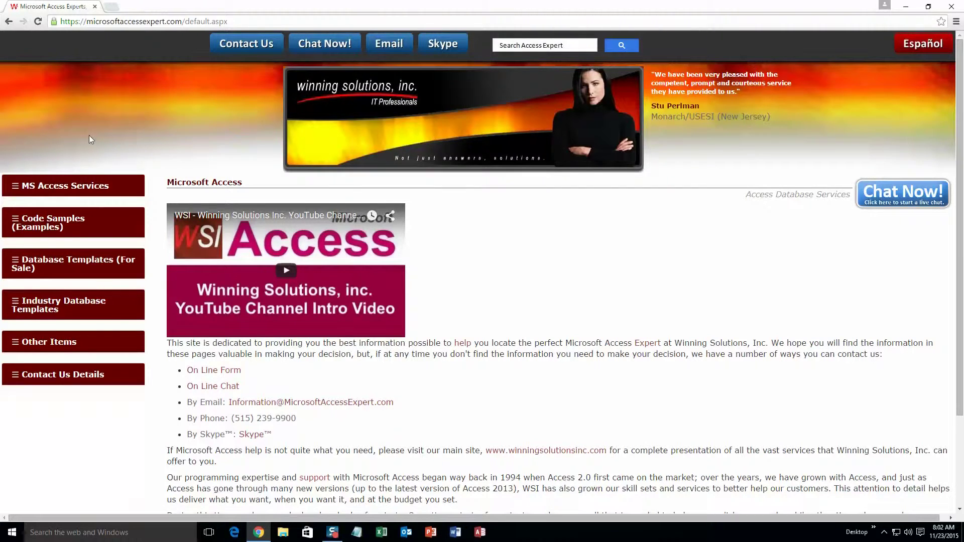
{"action": "left_click", "coordinate": [55, 263]}
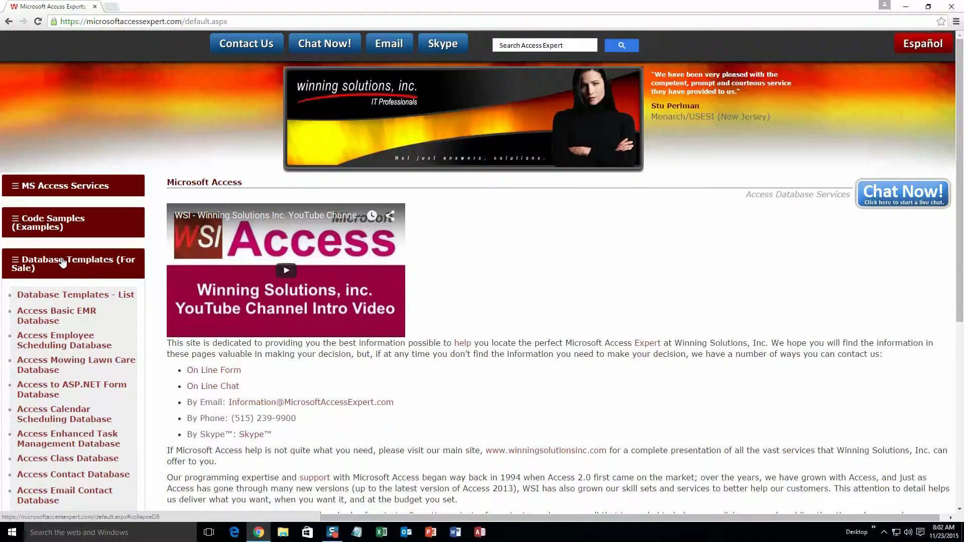
Open the Database Templates - List page.
{"action": "left_click", "coordinate": [66, 297]}
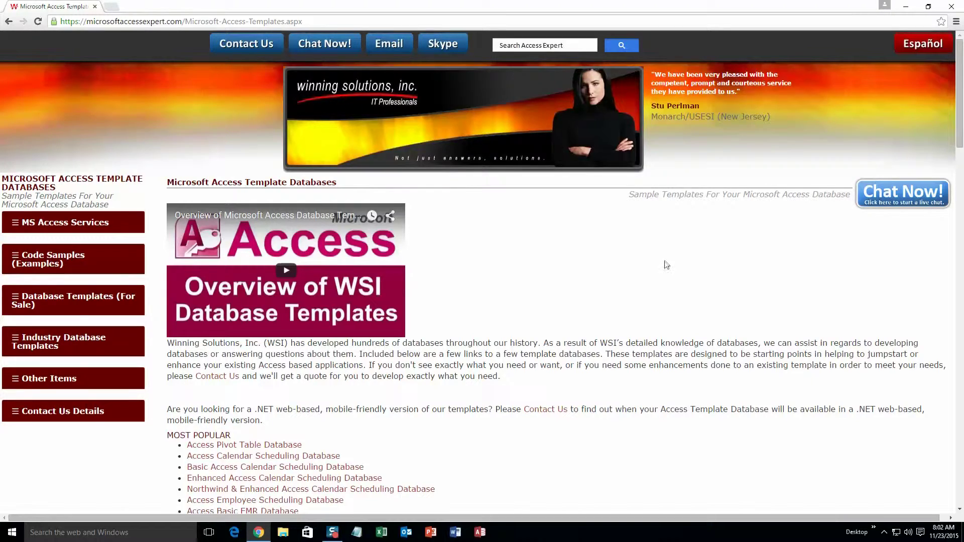
Scroll through the template categories, then back up to Equipment and Maintenance Tracking.
{"action": "scroll", "coordinate": [557, 312], "scroll_direction": "down", "scroll_amount": 3}
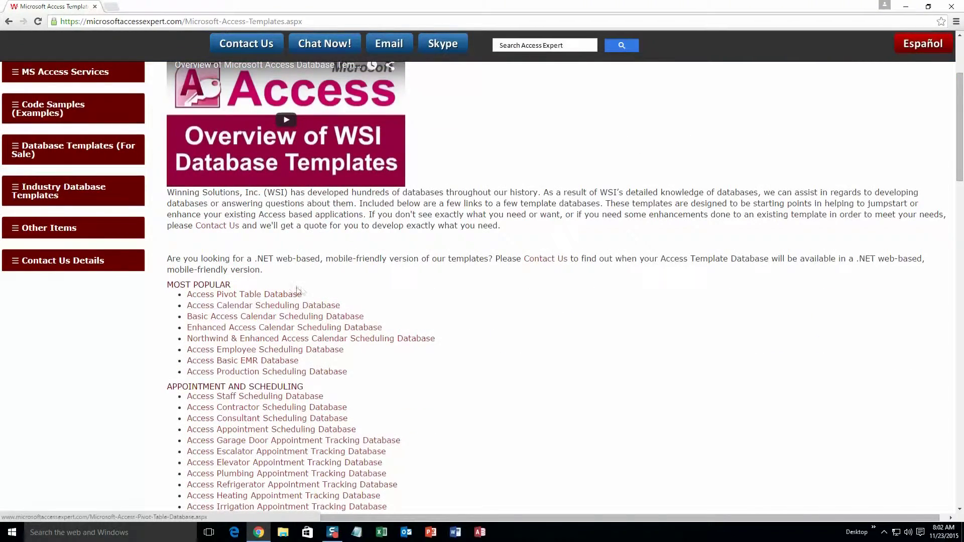
{"action": "scroll", "coordinate": [301, 294], "scroll_direction": "down", "scroll_amount": 4}
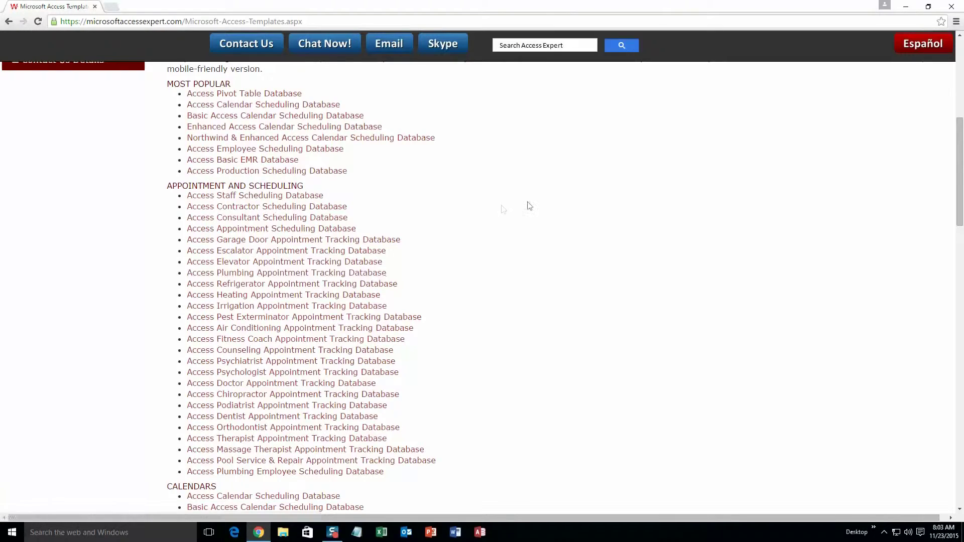
{"action": "scroll", "coordinate": [467, 256], "scroll_direction": "down", "scroll_amount": 3}
{"action": "scroll", "coordinate": [443, 261], "scroll_direction": "down", "scroll_amount": 2}
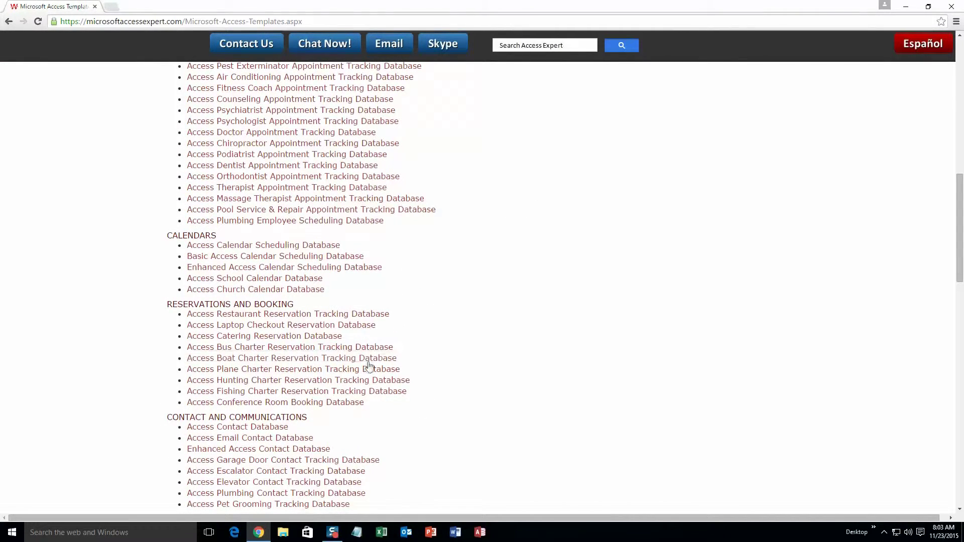
{"action": "scroll", "coordinate": [401, 345], "scroll_direction": "down", "scroll_amount": 3}
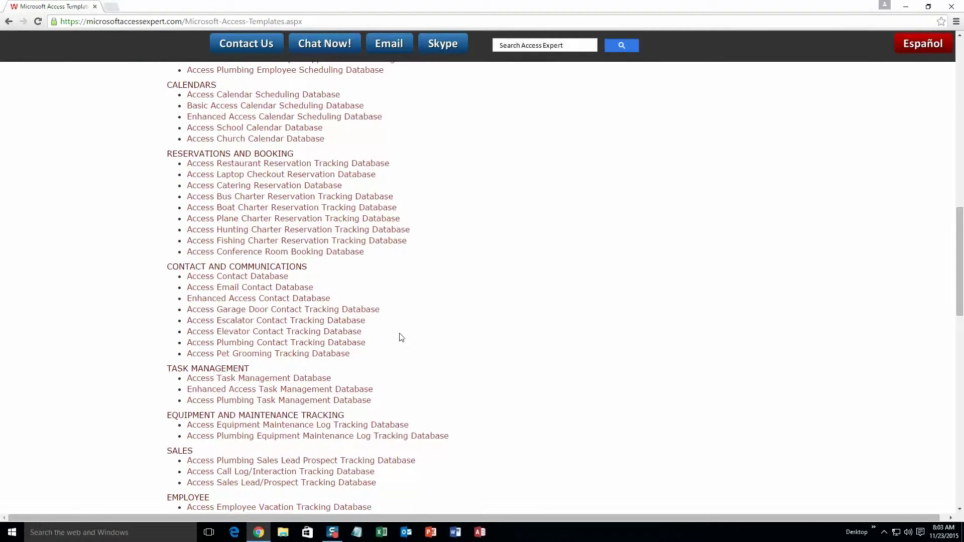
{"action": "scroll", "coordinate": [401, 337], "scroll_direction": "down", "scroll_amount": 3}
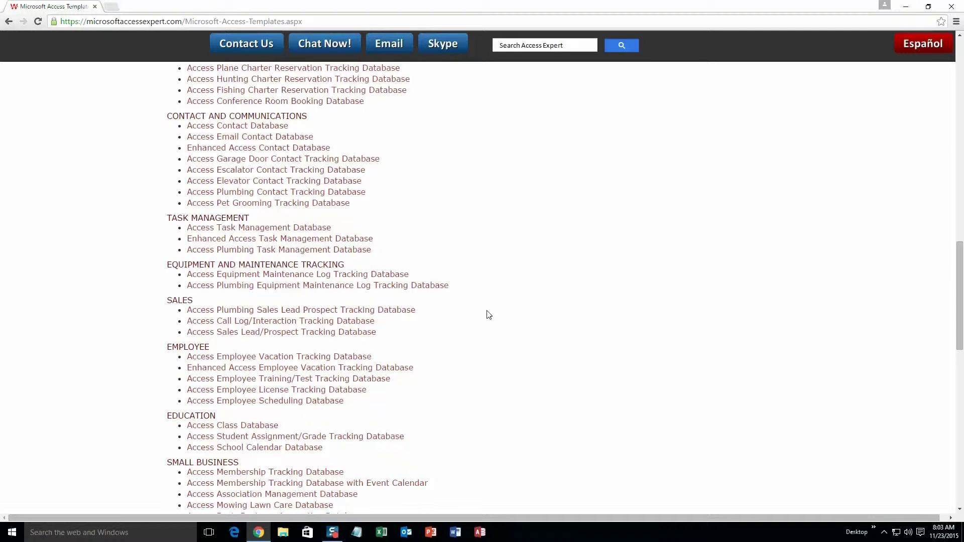
{"action": "scroll", "coordinate": [520, 369], "scroll_direction": "down", "scroll_amount": 3}
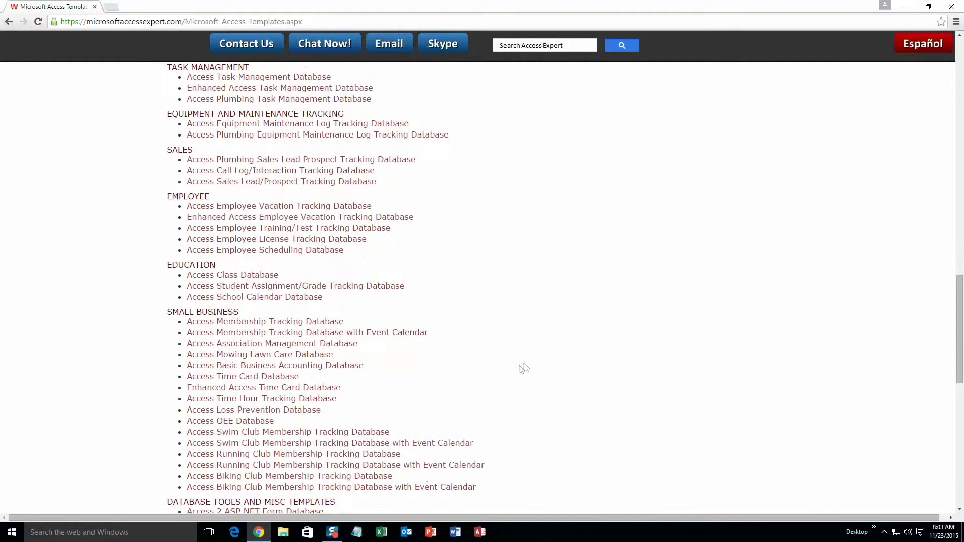
{"action": "scroll", "coordinate": [522, 369], "scroll_direction": "down", "scroll_amount": 4}
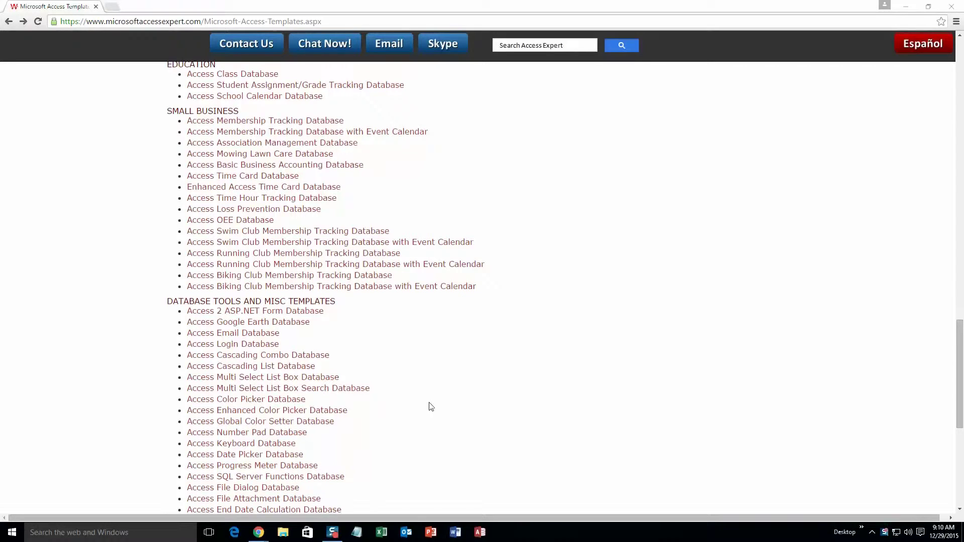
{"action": "scroll", "coordinate": [429, 406], "scroll_direction": "up", "scroll_amount": 5}
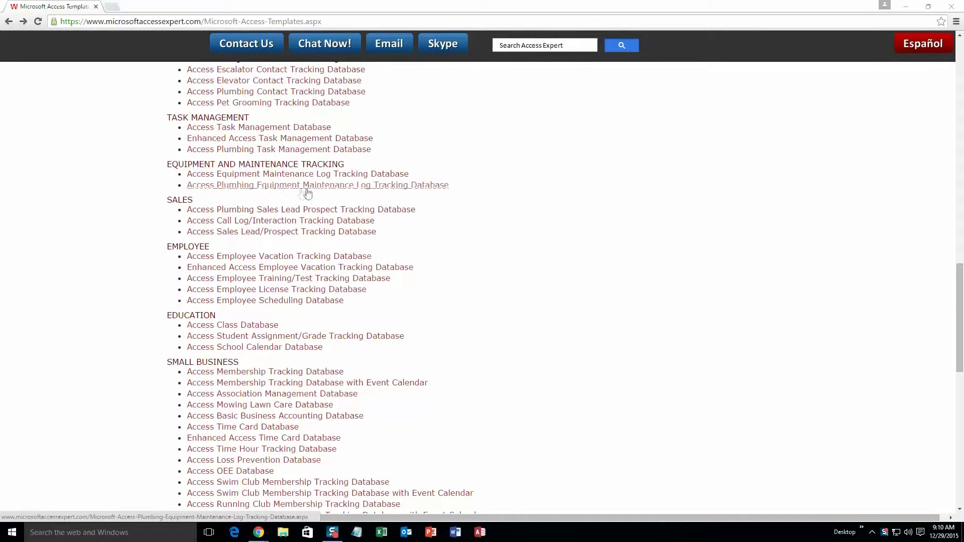
Download the Access 2007/2010/2013 demo of the Plumbing Equipment Maintenance Log template.
{"action": "left_click", "coordinate": [365, 187]}
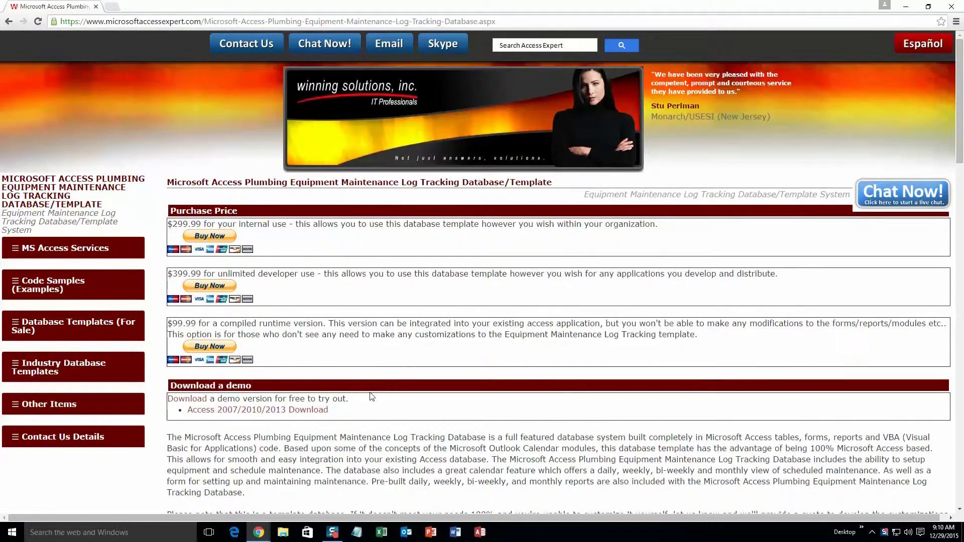
{"action": "scroll", "coordinate": [372, 396], "scroll_direction": "down", "scroll_amount": 1}
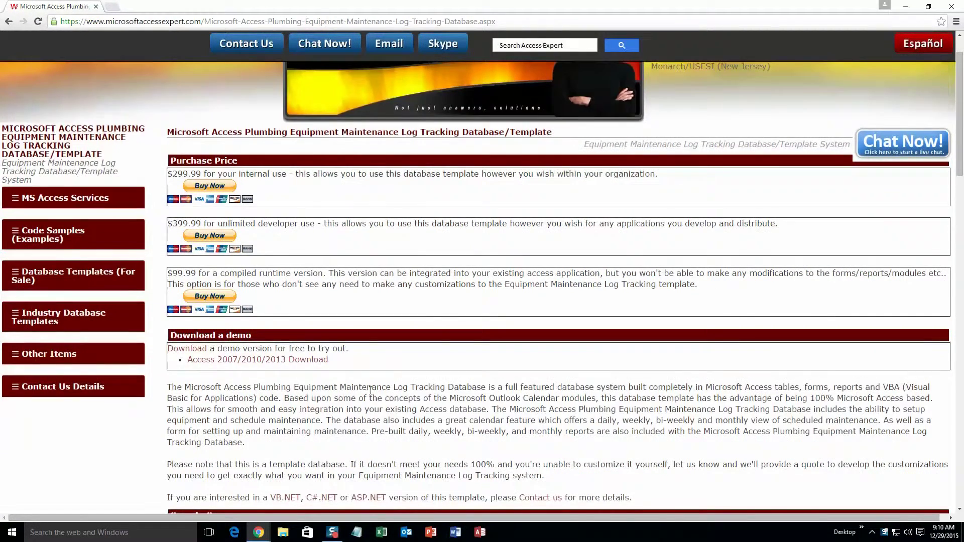
{"action": "left_click", "coordinate": [276, 361]}
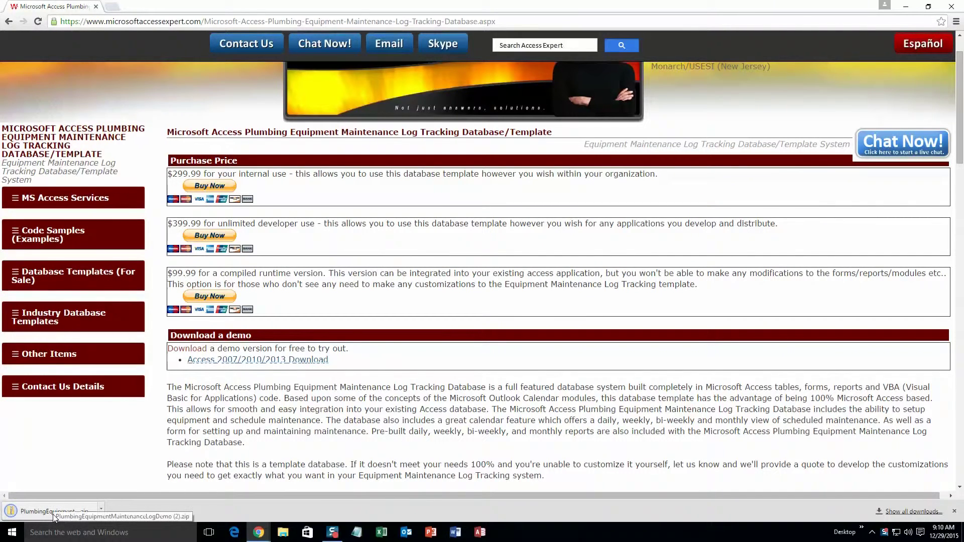
Extract the demo zip and open the extracted database in Access.
{"action": "left_click", "coordinate": [53, 514]}
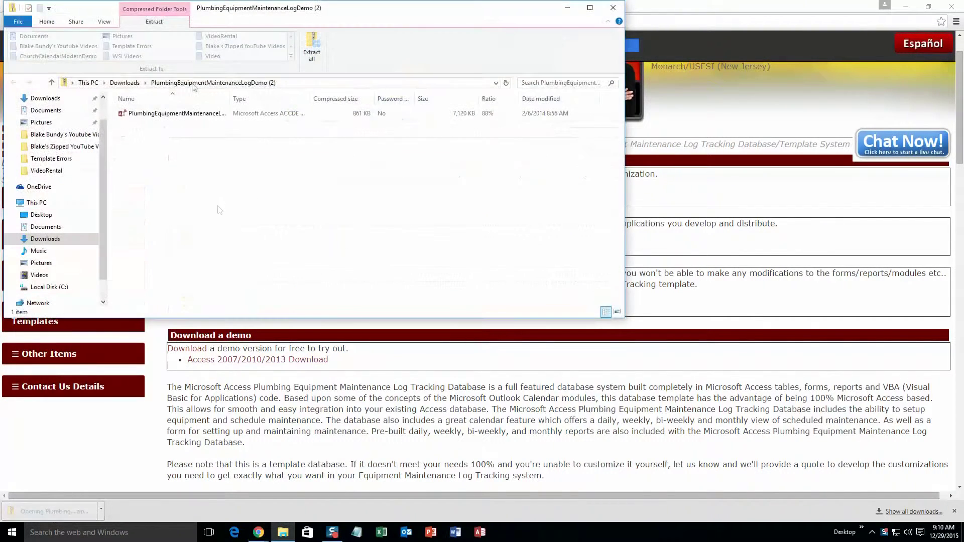
{"action": "left_click", "coordinate": [188, 113]}
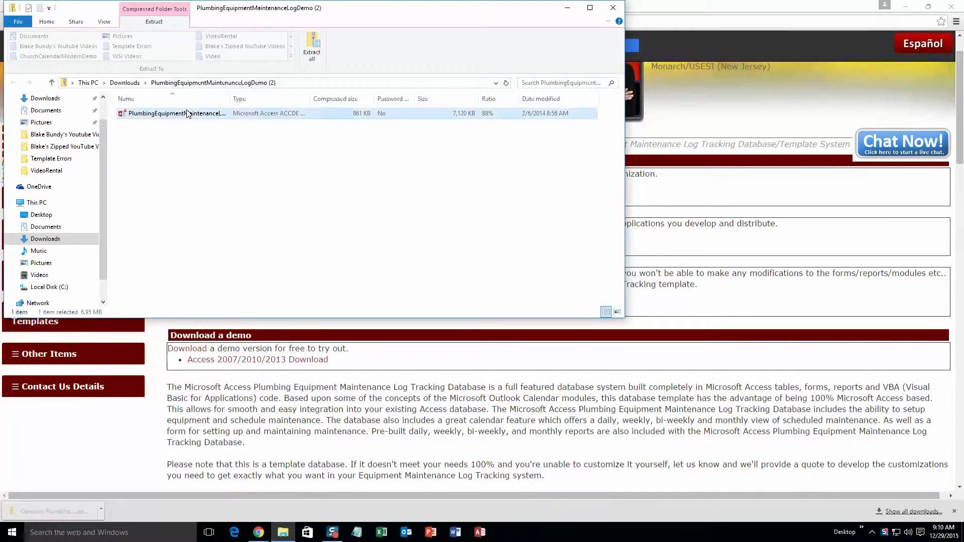
{"action": "left_click", "coordinate": [319, 48]}
{"action": "left_click", "coordinate": [570, 364]}
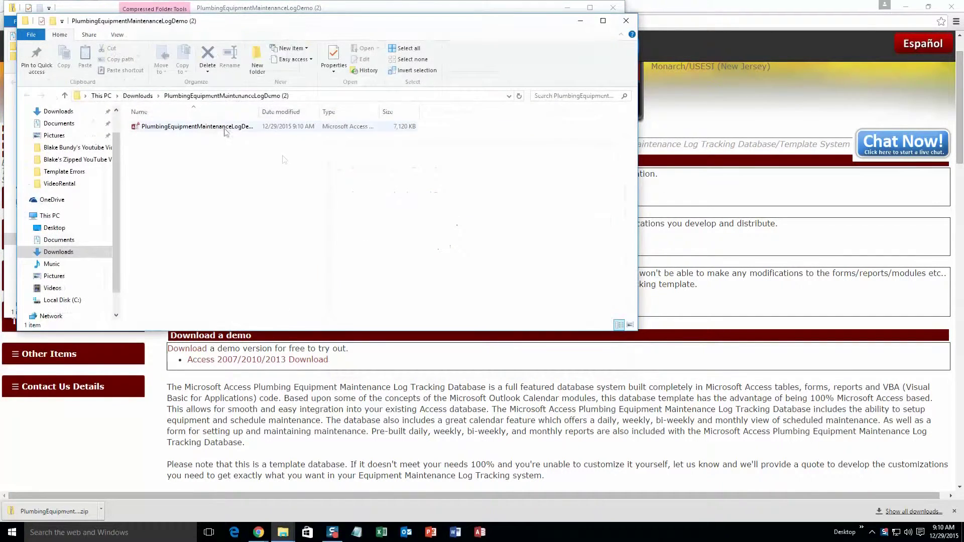
{"action": "double_click", "coordinate": [206, 127]}
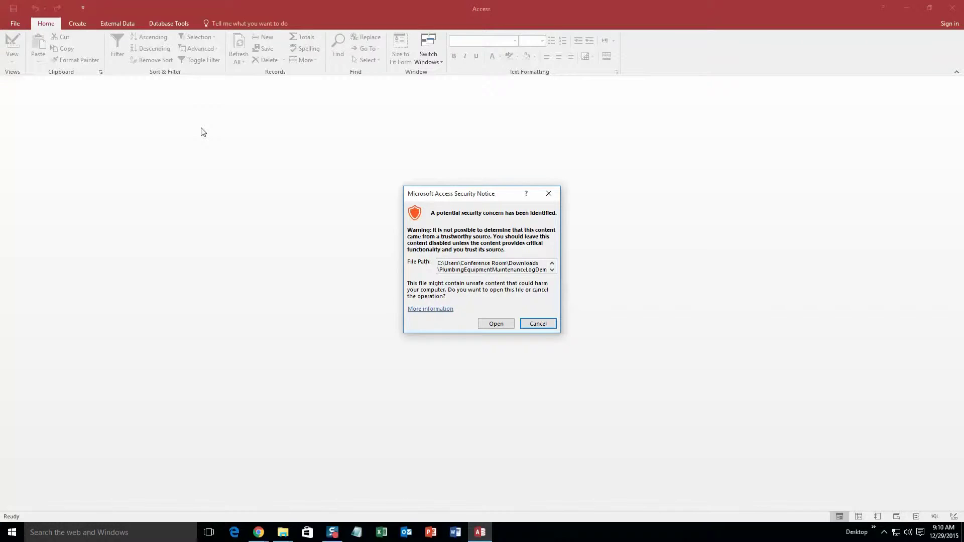
Open the database despite the security warning.
{"action": "left_click", "coordinate": [496, 324]}
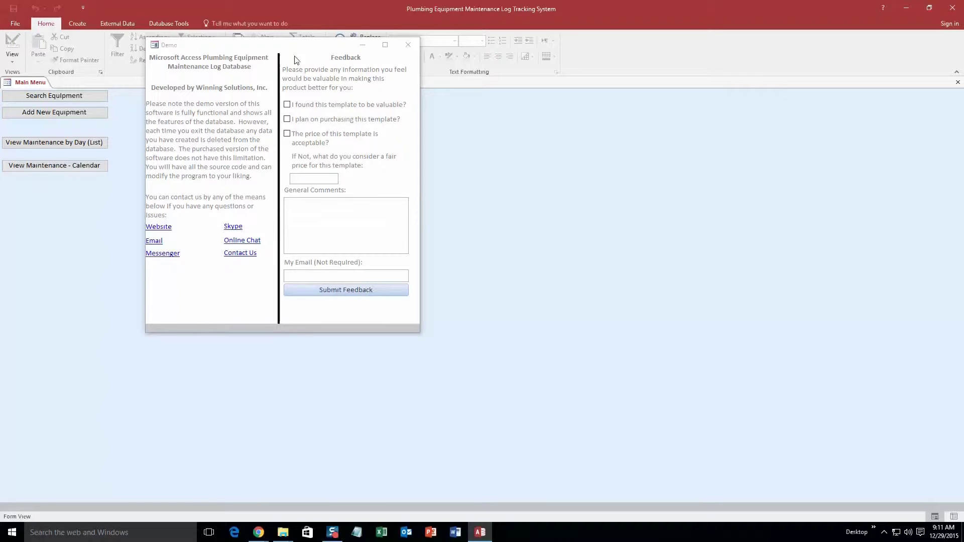
Close the Demo feedback window to reveal the Main Menu.
{"action": "left_click", "coordinate": [413, 43]}
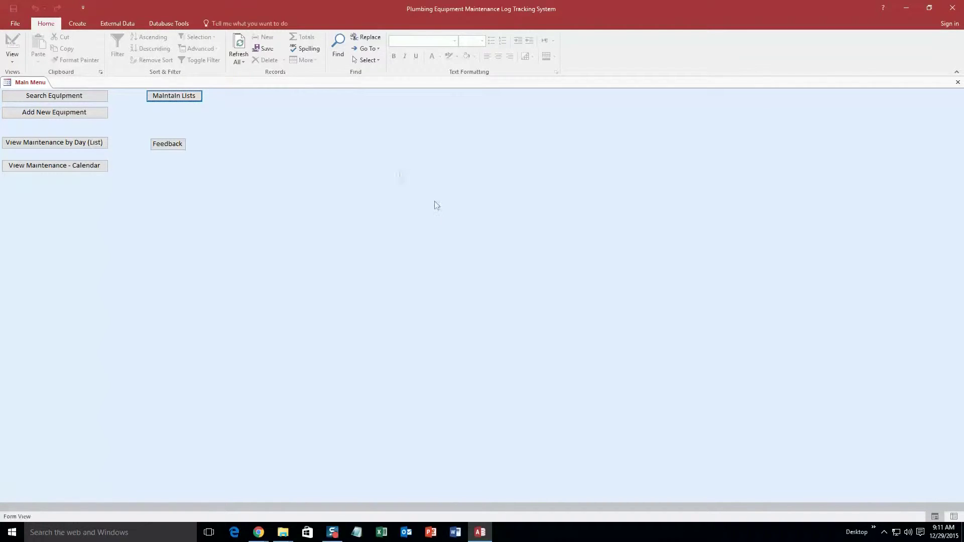
Add equipment 123 with today's purchase date 12/29/2015 and price 100.
{"action": "left_click", "coordinate": [67, 113]}
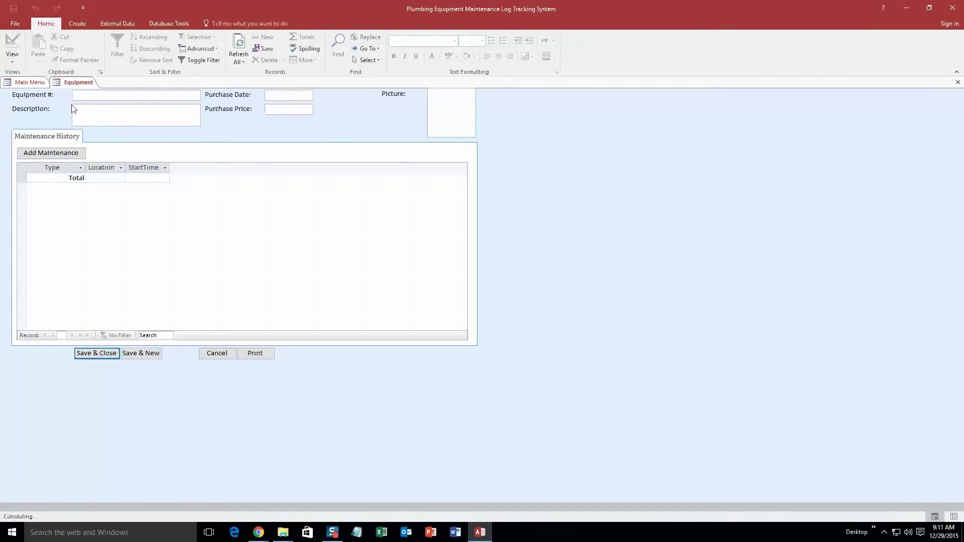
{"action": "left_click", "coordinate": [101, 97]}
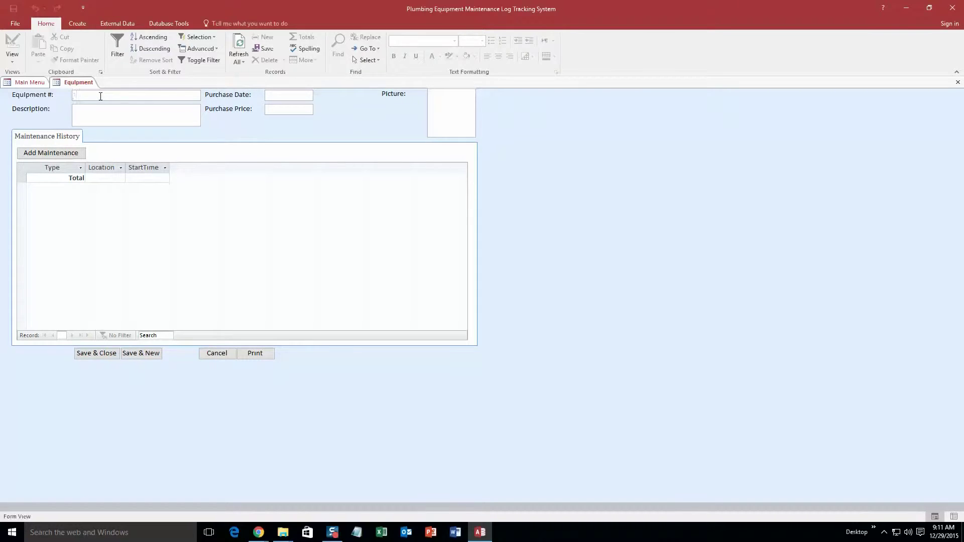
{"action": "type", "text": "123"}
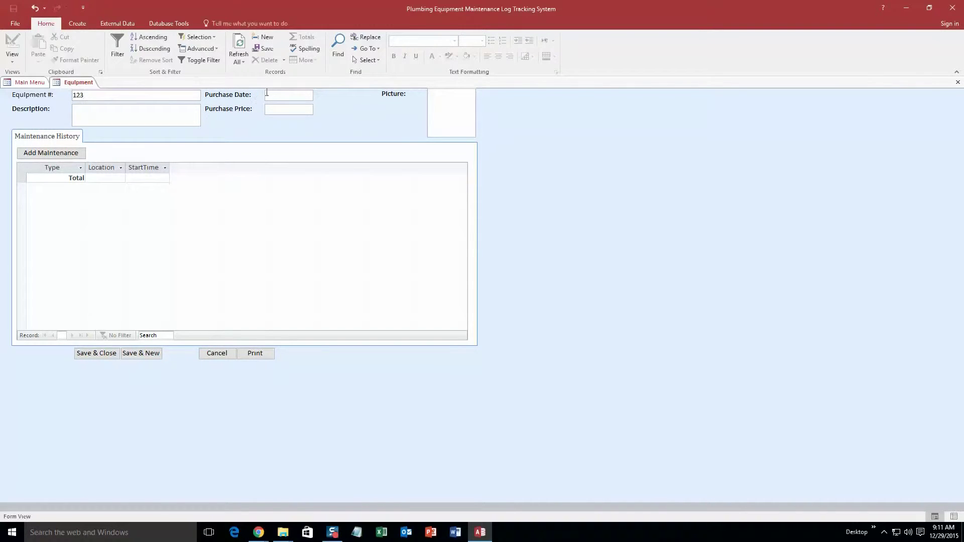
{"action": "left_click", "coordinate": [266, 94]}
{"action": "left_click", "coordinate": [319, 94]}
{"action": "left_click", "coordinate": [276, 174]}
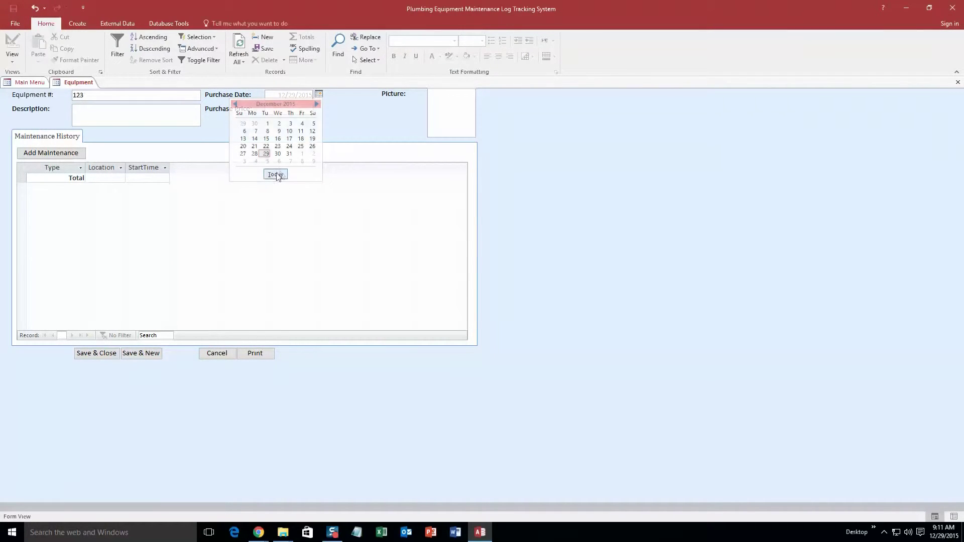
{"action": "left_click", "coordinate": [283, 108]}
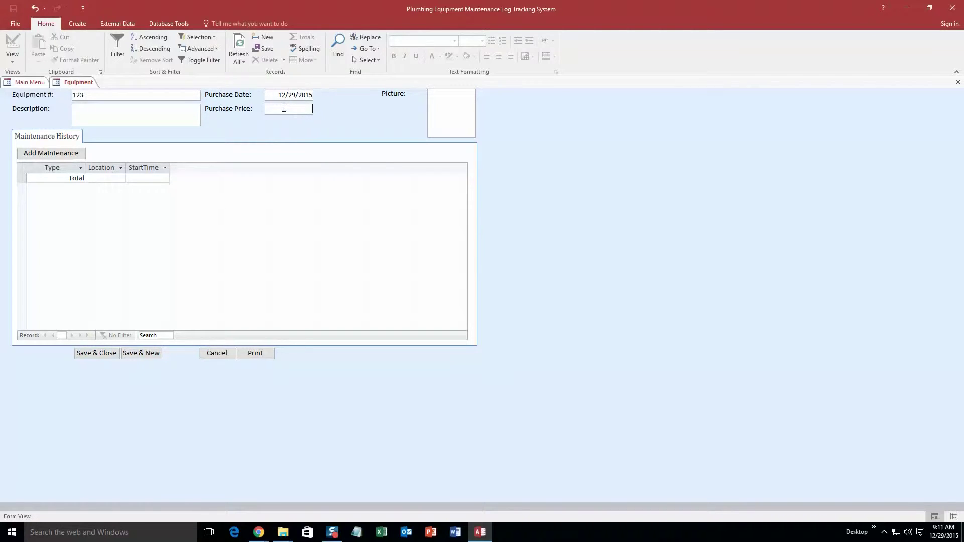
{"action": "type", "text": "100"}
{"action": "left_click", "coordinate": [101, 107]}
Save the new equipment record and open a fresh, empty Equipment Search form.
{"action": "left_click", "coordinate": [97, 353]}
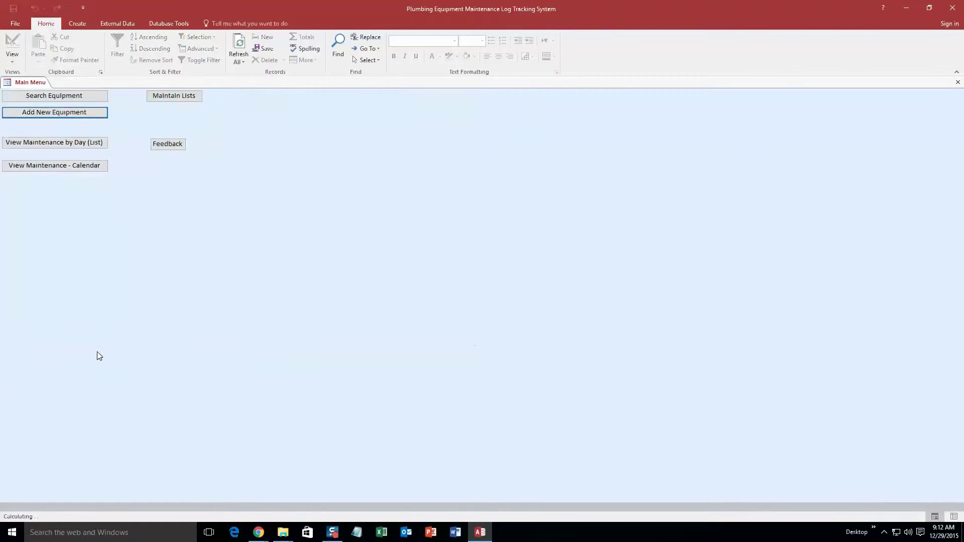
{"action": "left_click", "coordinate": [78, 95]}
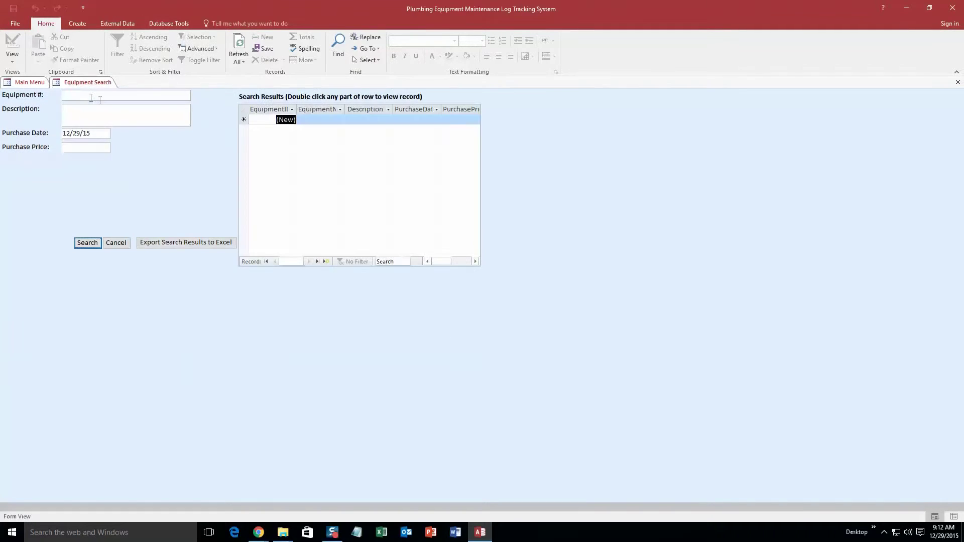
{"action": "right_click", "coordinate": [88, 87]}
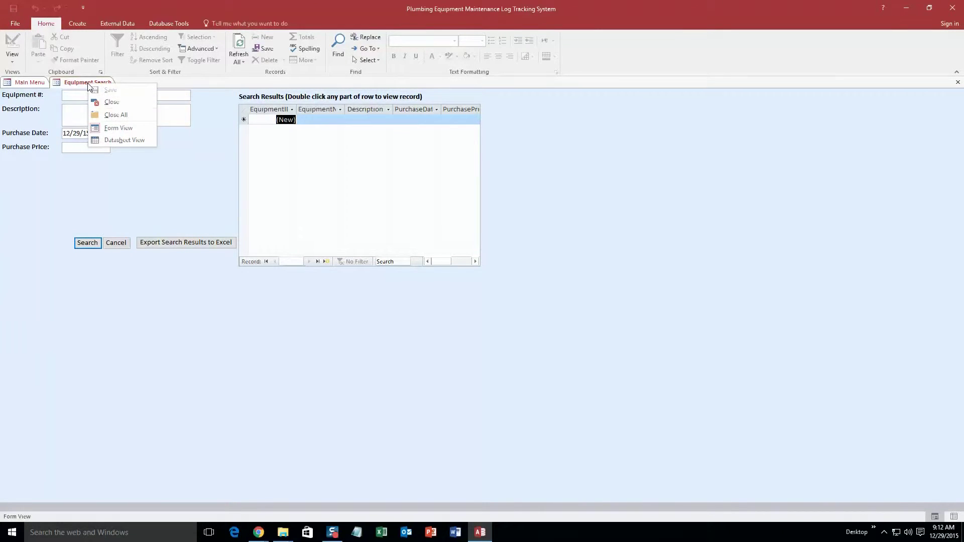
{"action": "left_click", "coordinate": [128, 101]}
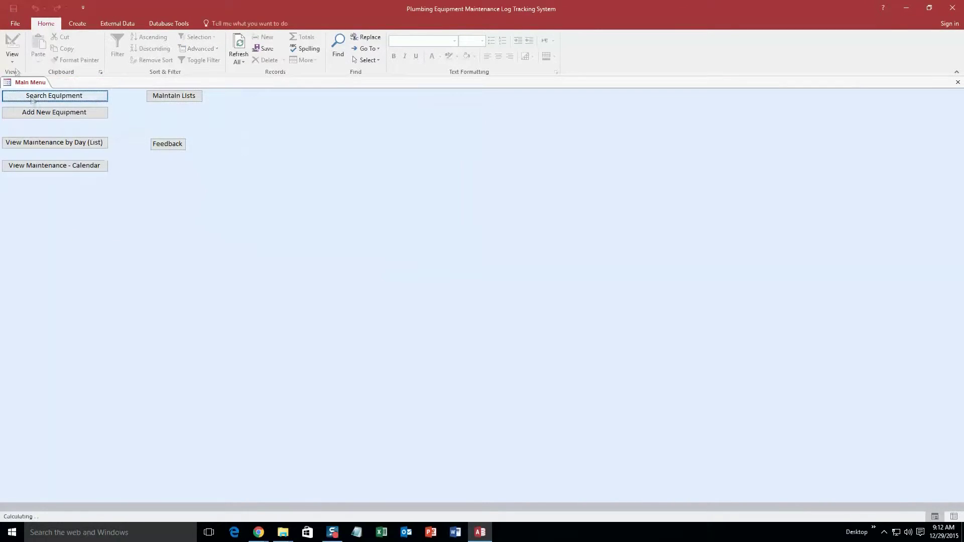
{"action": "left_click", "coordinate": [51, 98]}
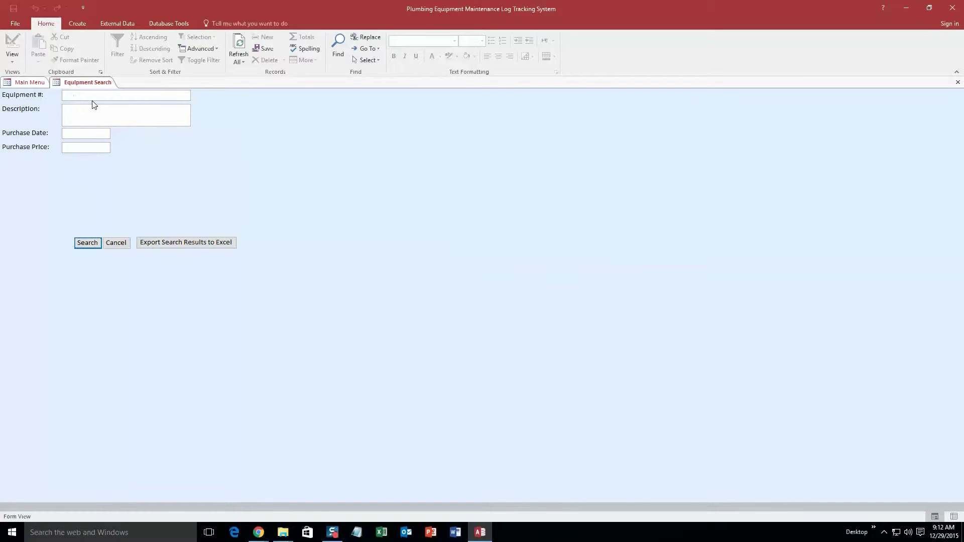
Search for equipment 123, open its record, and start a new maintenance entry.
{"action": "left_click", "coordinate": [105, 93]}
{"action": "left_click", "coordinate": [88, 243]}
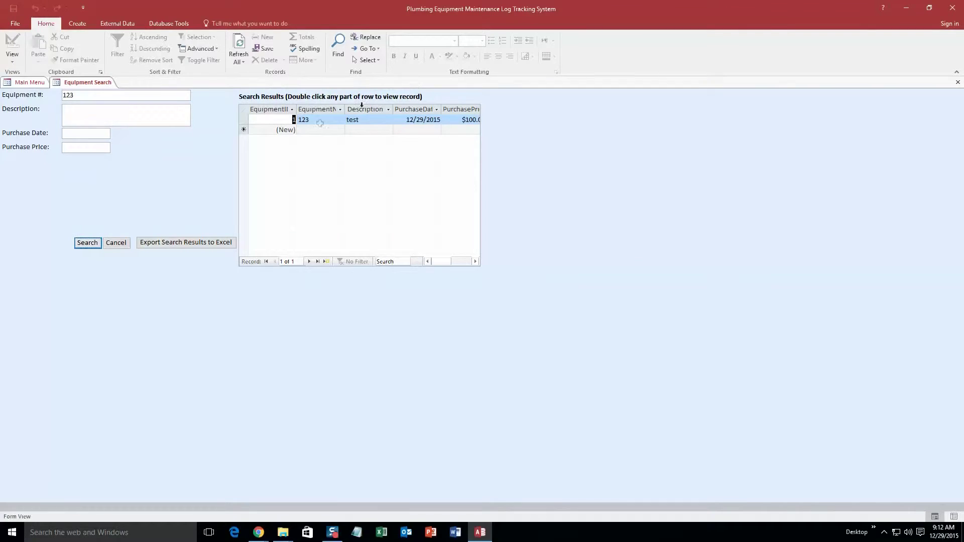
{"action": "double_click", "coordinate": [320, 119]}
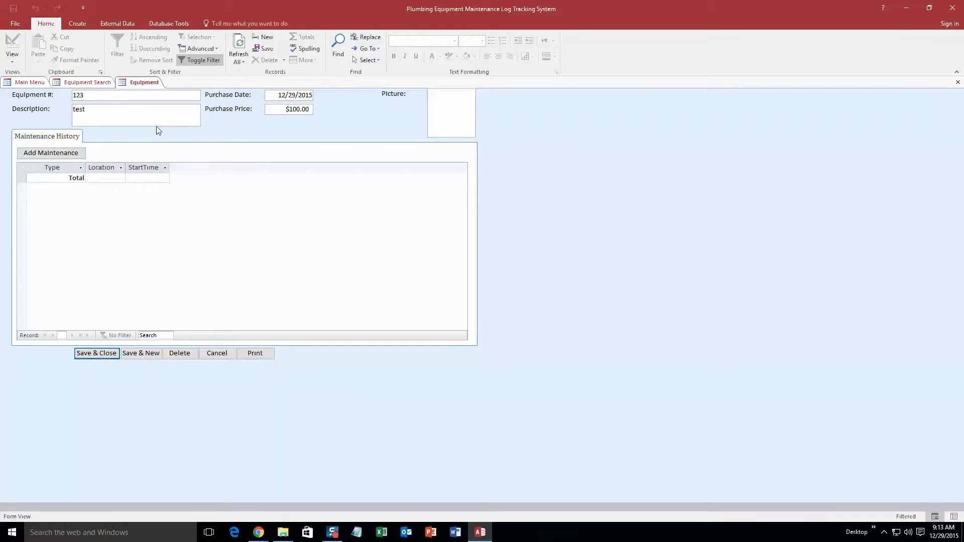
{"action": "left_click", "coordinate": [65, 153]}
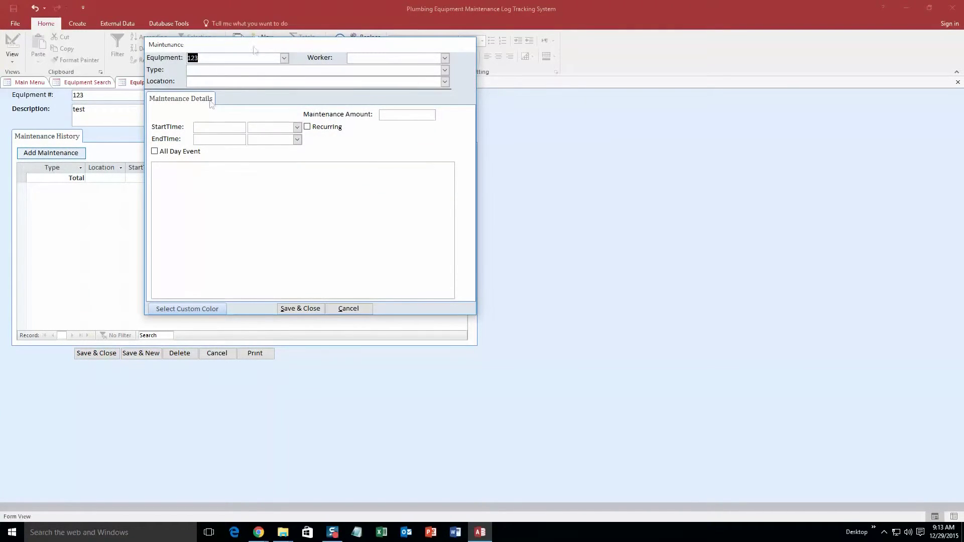
Assign Person 1 as the worker, Planned as the maintenance type, and Location 1.
{"action": "left_click", "coordinate": [445, 58]}
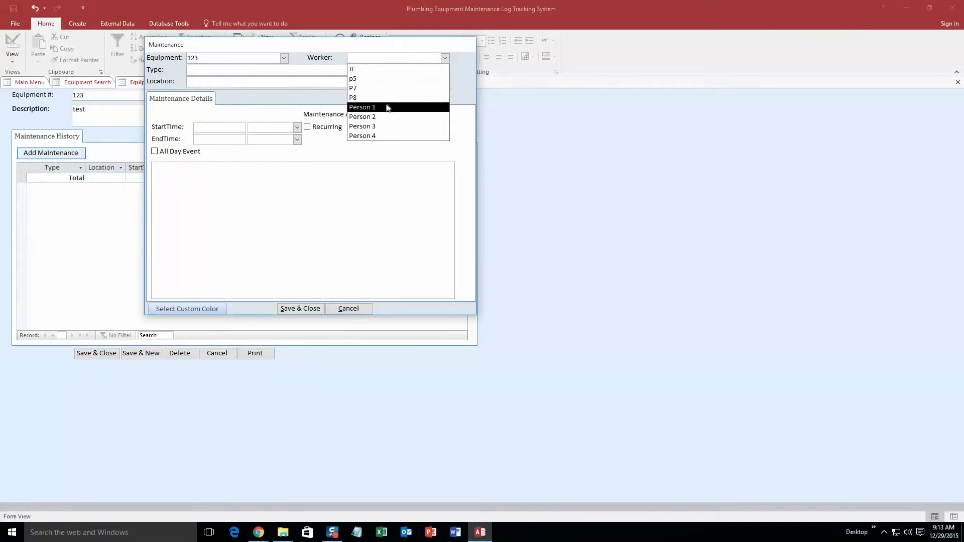
{"action": "left_click", "coordinate": [390, 106]}
{"action": "left_click", "coordinate": [445, 71]}
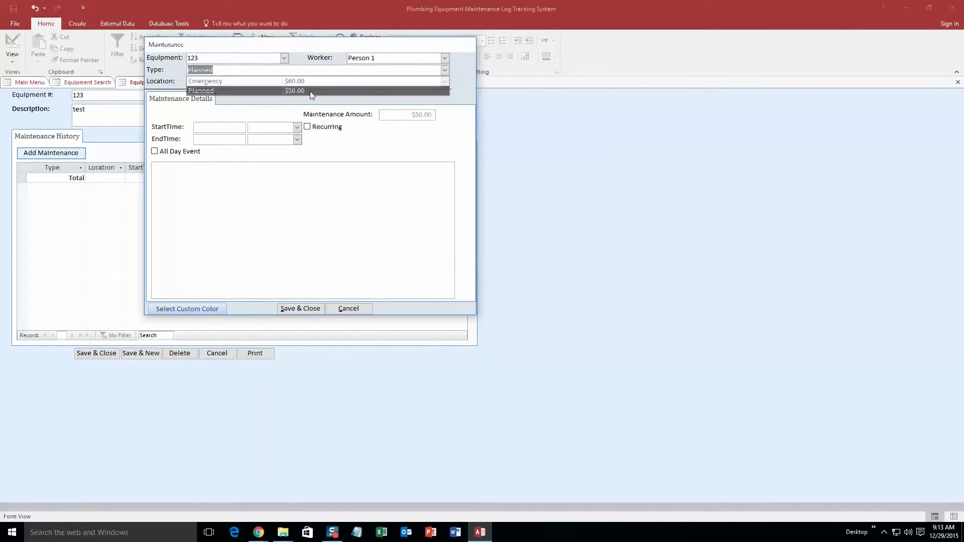
{"action": "left_click", "coordinate": [309, 91]}
{"action": "left_click", "coordinate": [445, 81]}
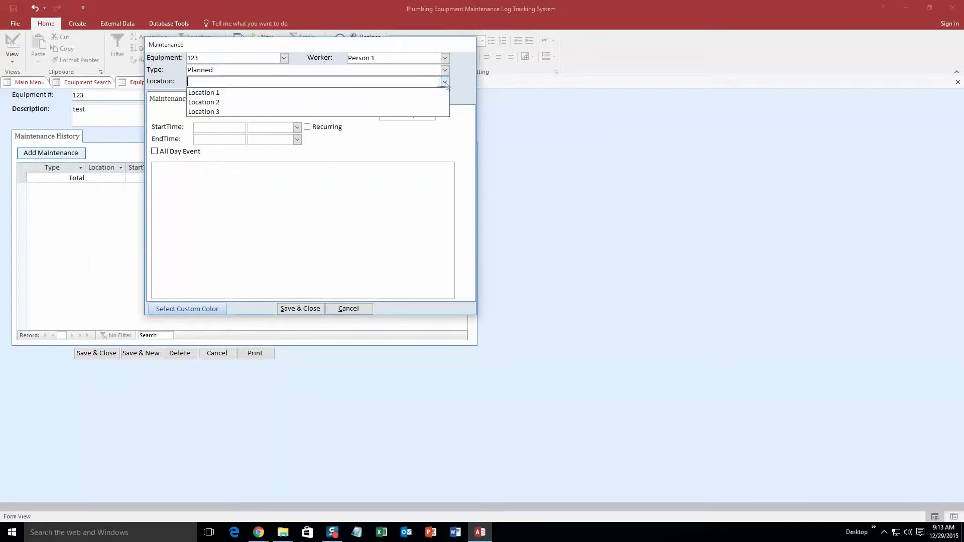
{"action": "left_click", "coordinate": [329, 92]}
Set the start to 12/30/2015 at 12:00 AM.
{"action": "left_click", "coordinate": [223, 128]}
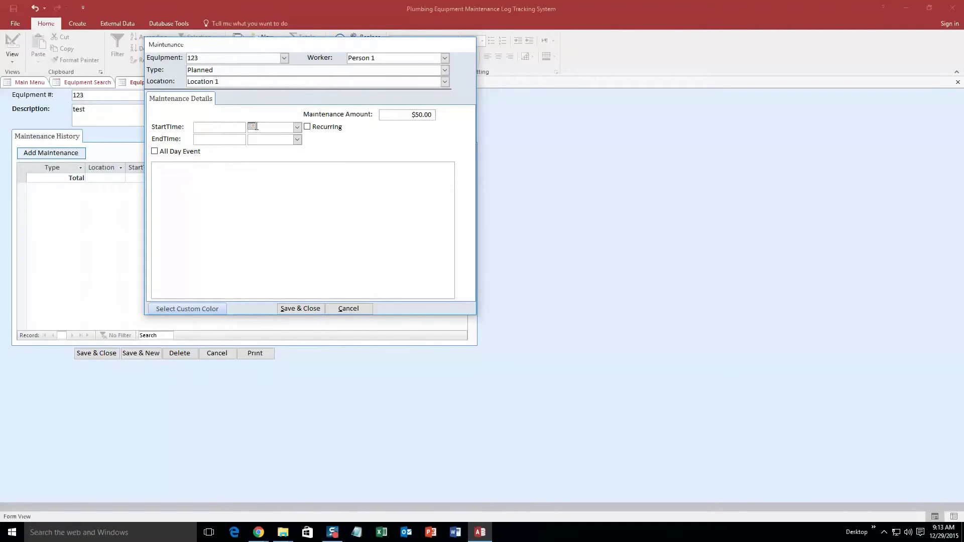
{"action": "left_click", "coordinate": [252, 126]}
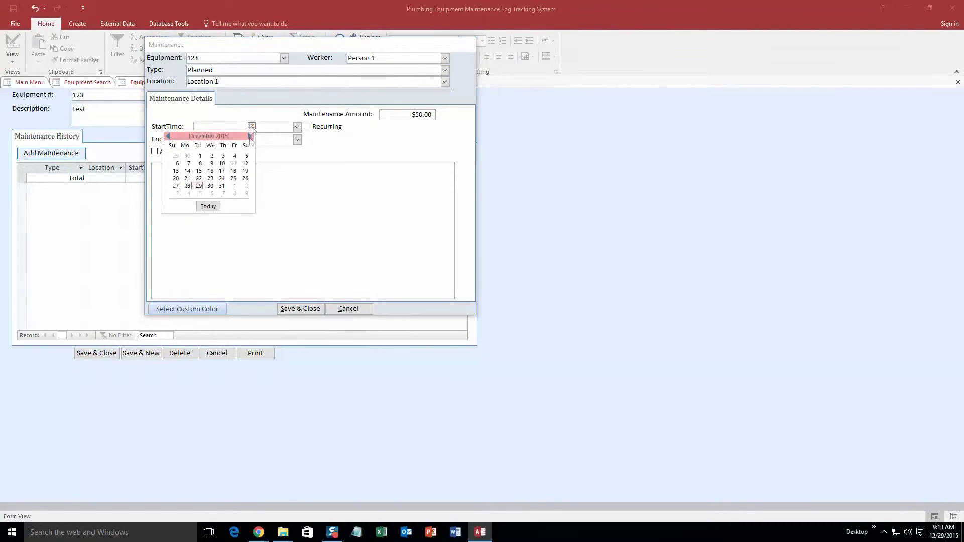
{"action": "left_click", "coordinate": [211, 186]}
{"action": "left_click", "coordinate": [297, 127]}
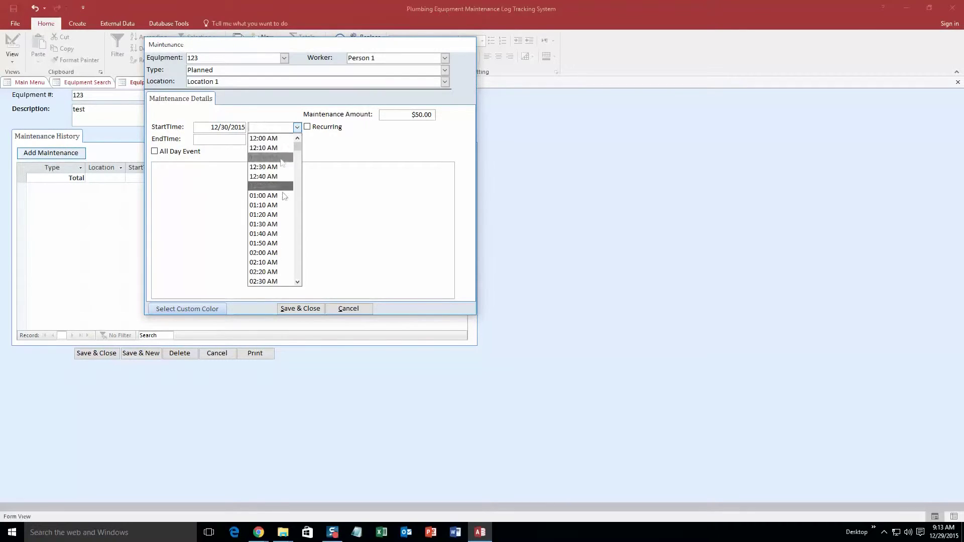
{"action": "left_click", "coordinate": [281, 139]}
Set the end to 12/30/2015 at 04:00 AM.
{"action": "left_click", "coordinate": [213, 141]}
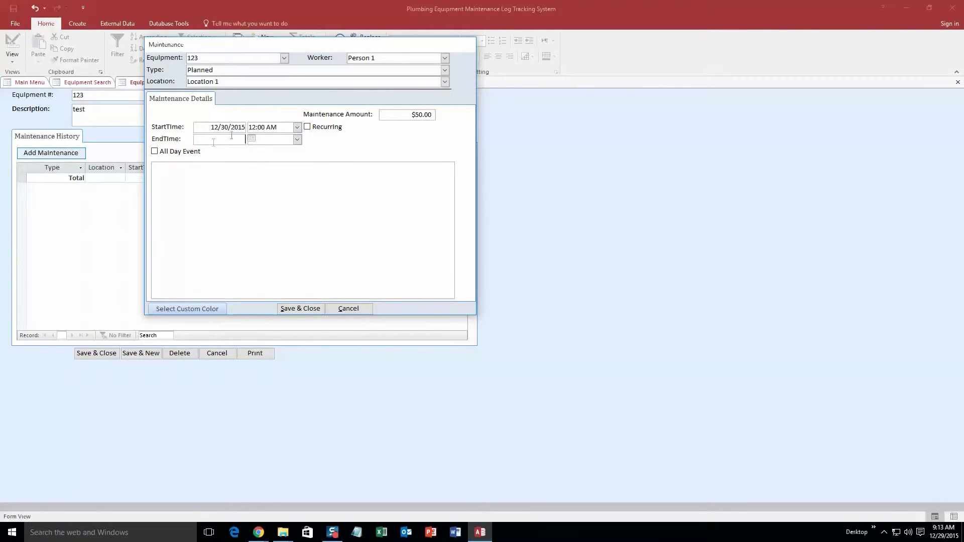
{"action": "left_click", "coordinate": [251, 139]}
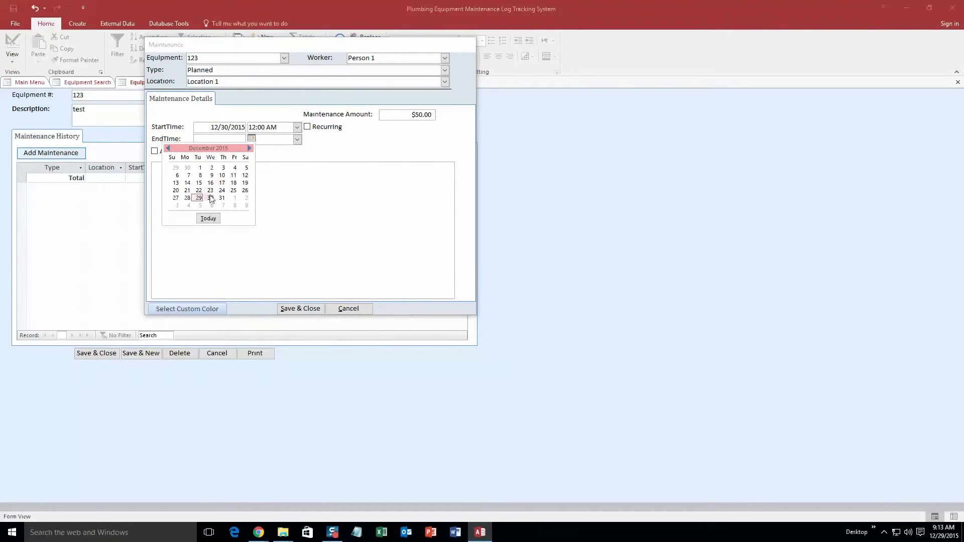
{"action": "left_click", "coordinate": [211, 198]}
{"action": "left_click", "coordinate": [297, 139]}
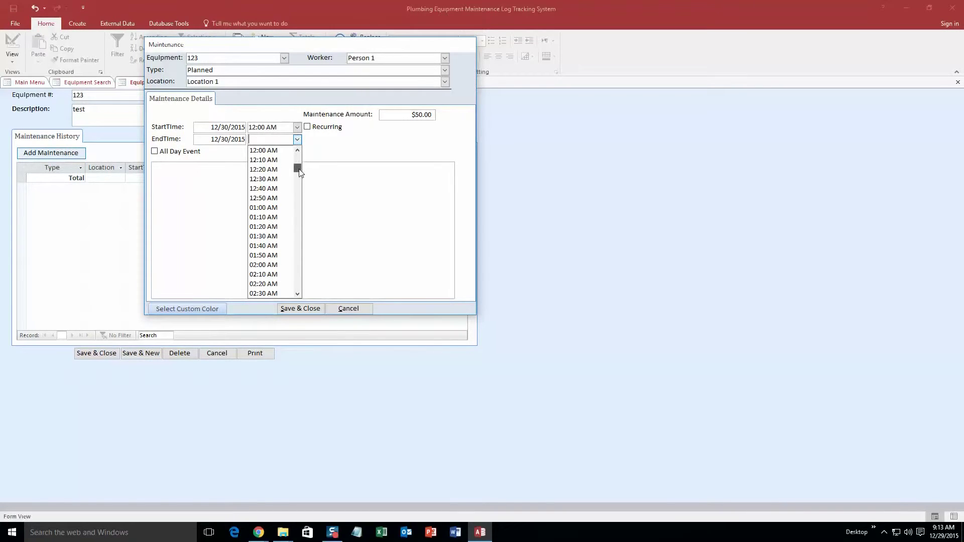
{"action": "left_click_drag", "start_coordinate": [300, 168], "coordinate": [299, 185]}
{"action": "left_click", "coordinate": [285, 226]}
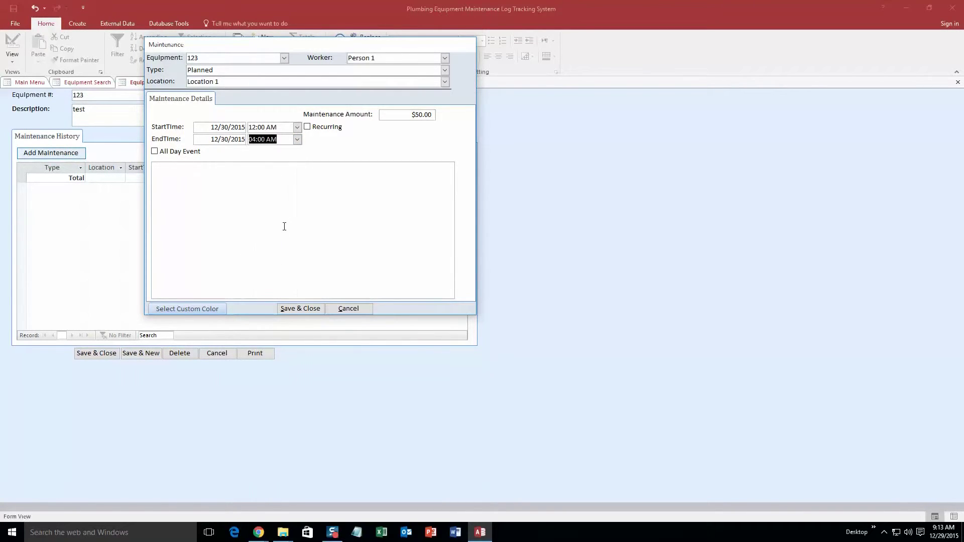
Add a note to the entry and give it a custom orange colour.
{"action": "left_click", "coordinate": [167, 183]}
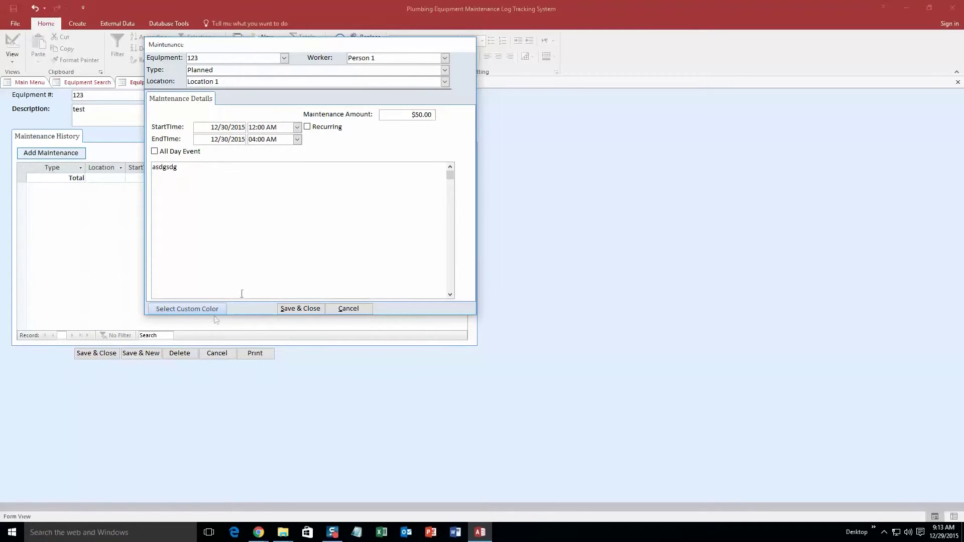
{"action": "left_click", "coordinate": [201, 309]}
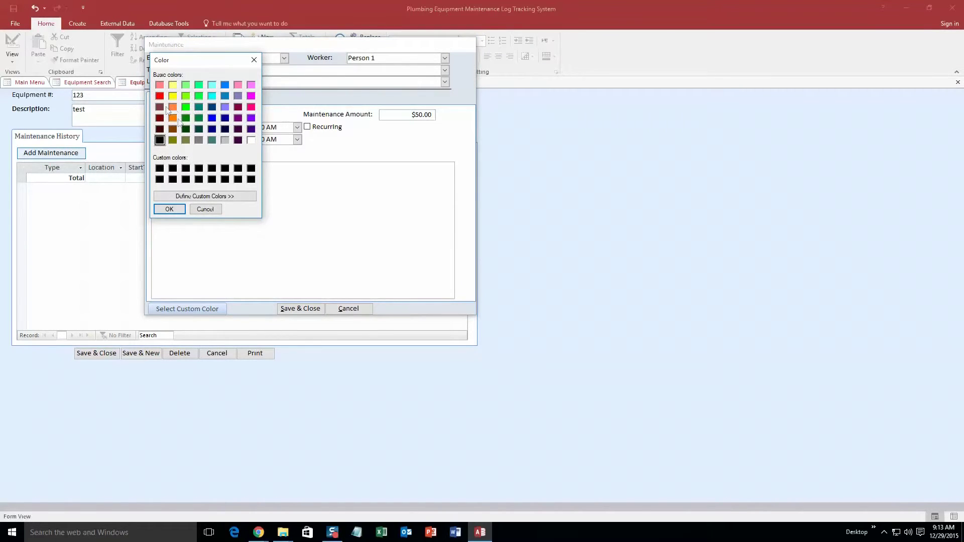
{"action": "left_click", "coordinate": [174, 209]}
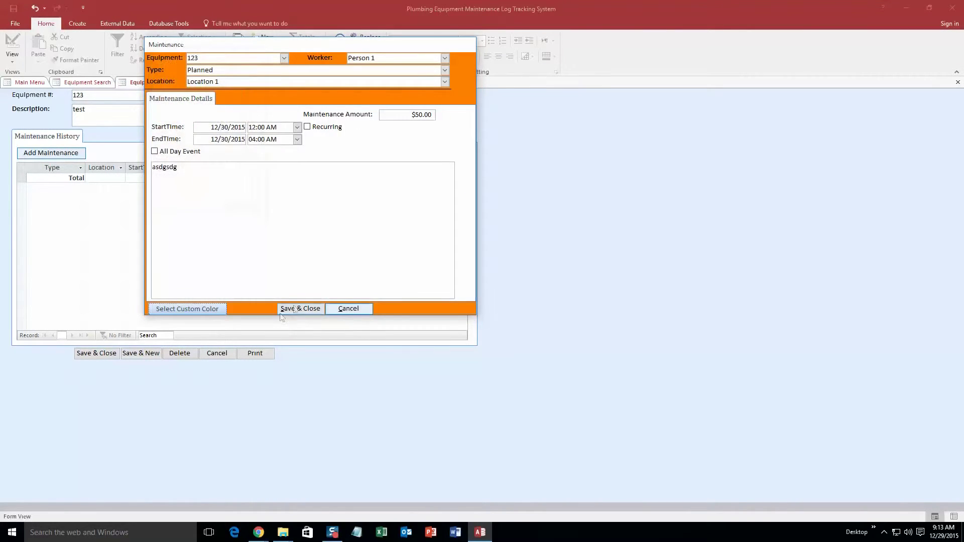
Save the maintenance entry and equipment 123's record, then close the Equipment Search form.
{"action": "left_click", "coordinate": [299, 309]}
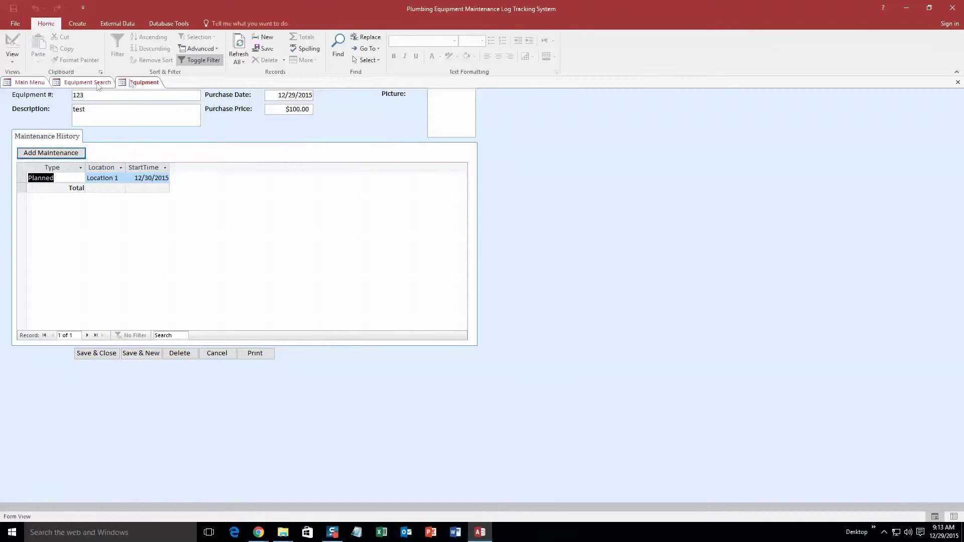
{"action": "left_click", "coordinate": [93, 352]}
{"action": "right_click", "coordinate": [70, 88]}
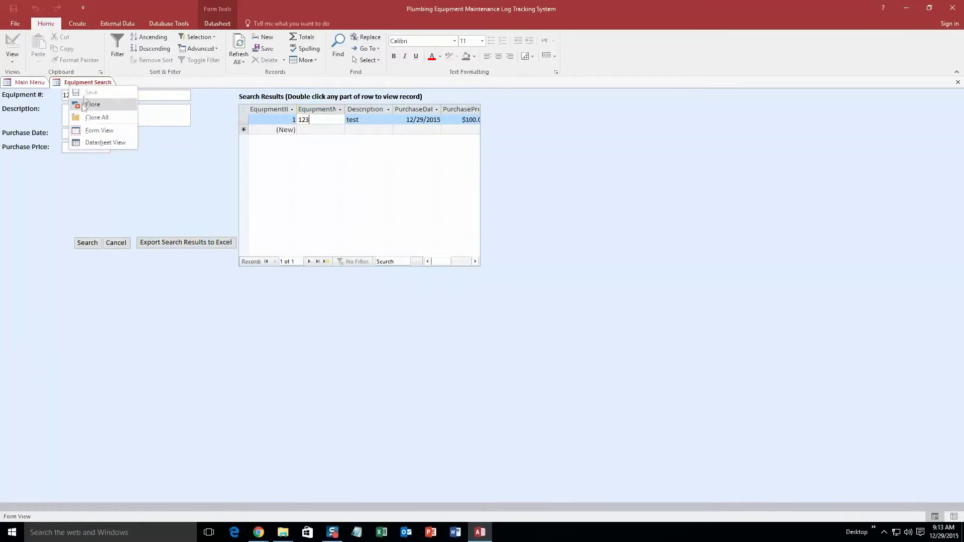
{"action": "left_click", "coordinate": [84, 104]}
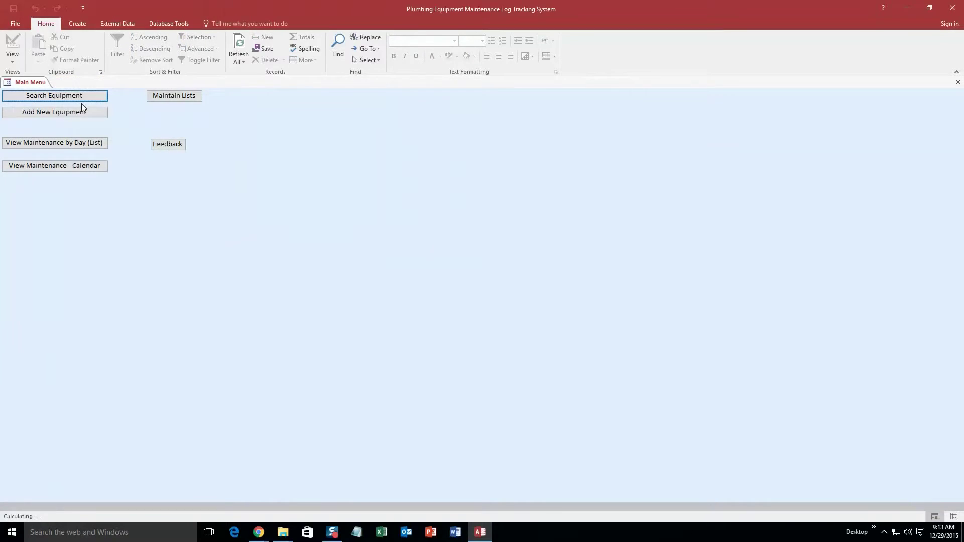
{"action": "left_click", "coordinate": [83, 169]}
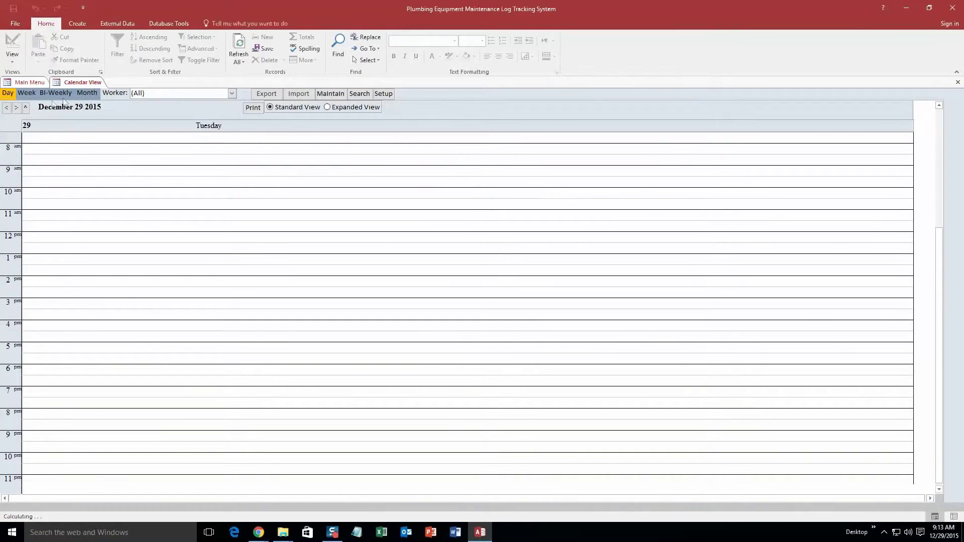
{"action": "left_click", "coordinate": [86, 95]}
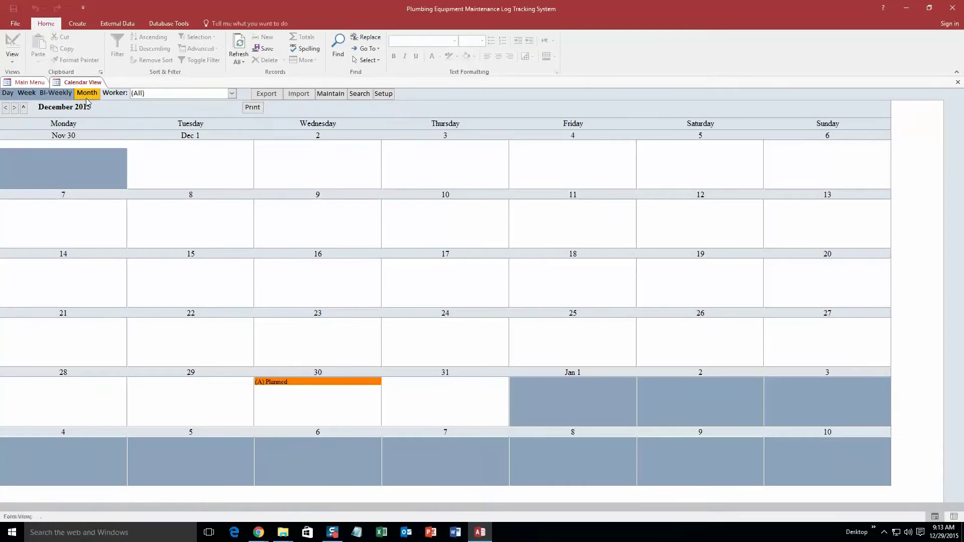
{"action": "left_click", "coordinate": [289, 382]}
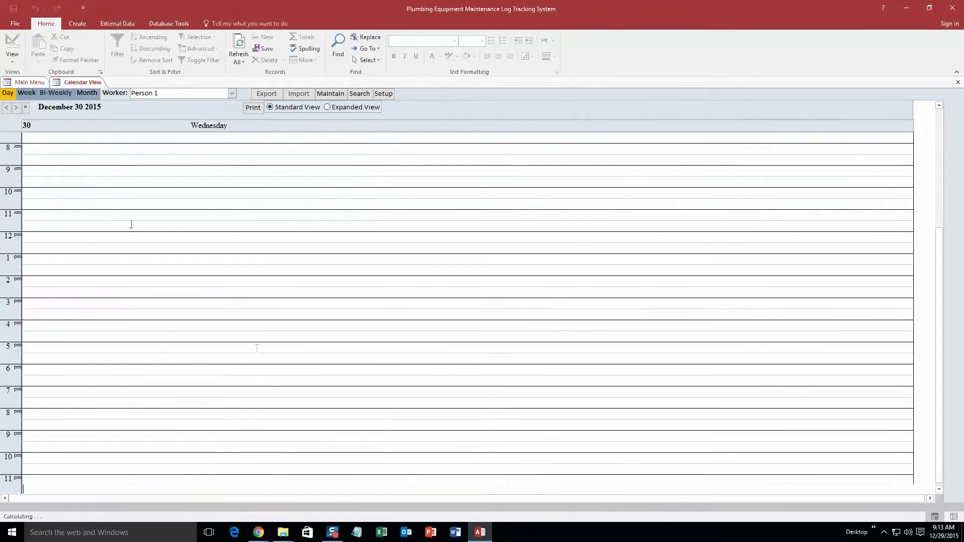
{"action": "scroll", "coordinate": [179, 409], "scroll_direction": "up", "scroll_amount": 5}
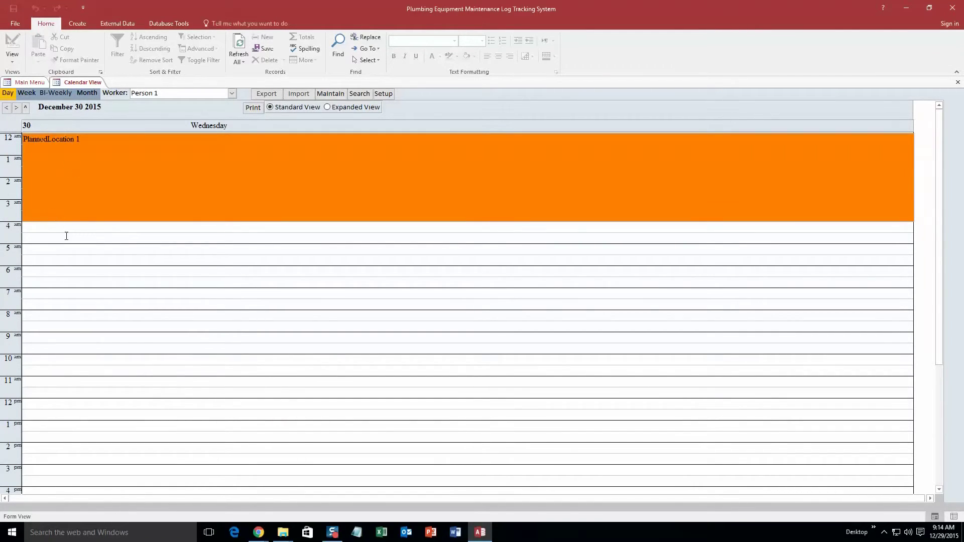
{"action": "double_click", "coordinate": [101, 151]}
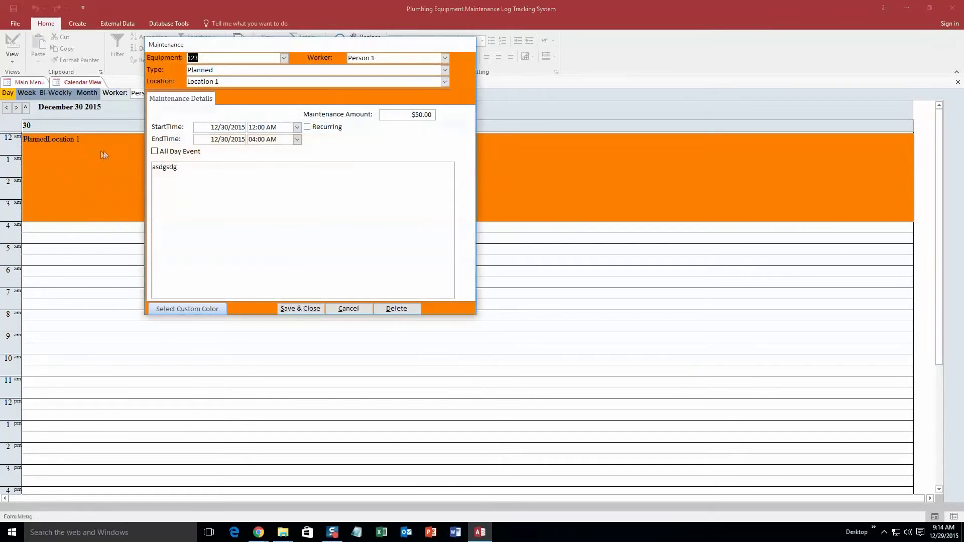
{"action": "left_click", "coordinate": [349, 308]}
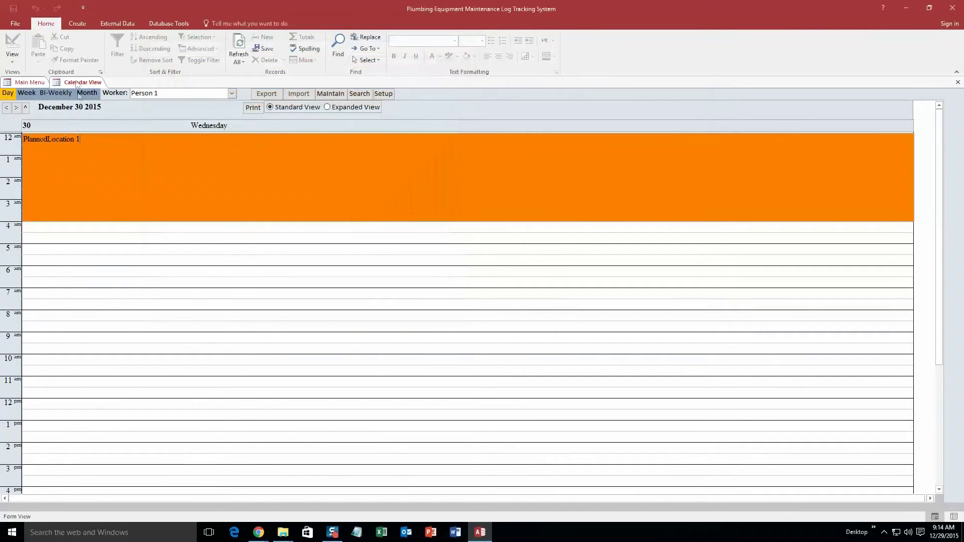
{"action": "right_click", "coordinate": [76, 82]}
{"action": "left_click", "coordinate": [98, 99]}
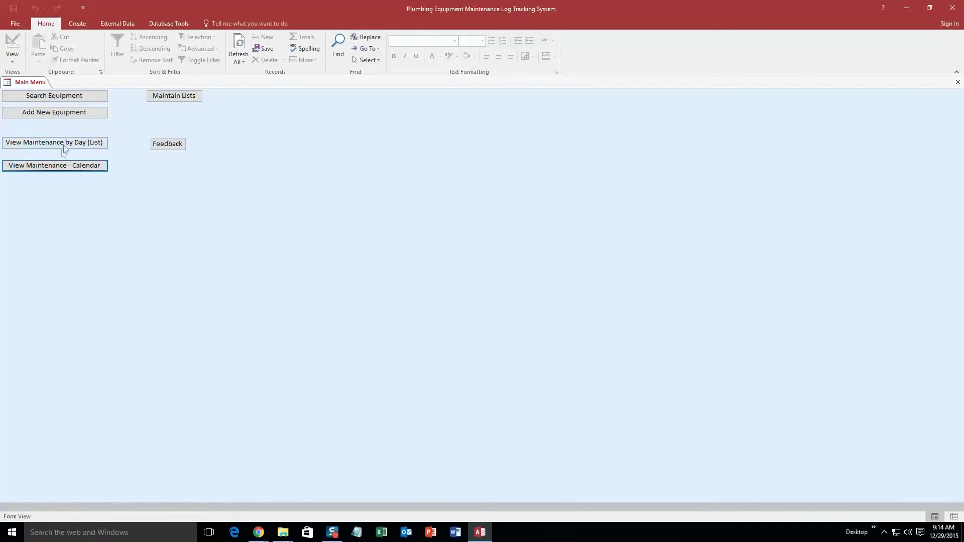
{"action": "left_click", "coordinate": [63, 144]}
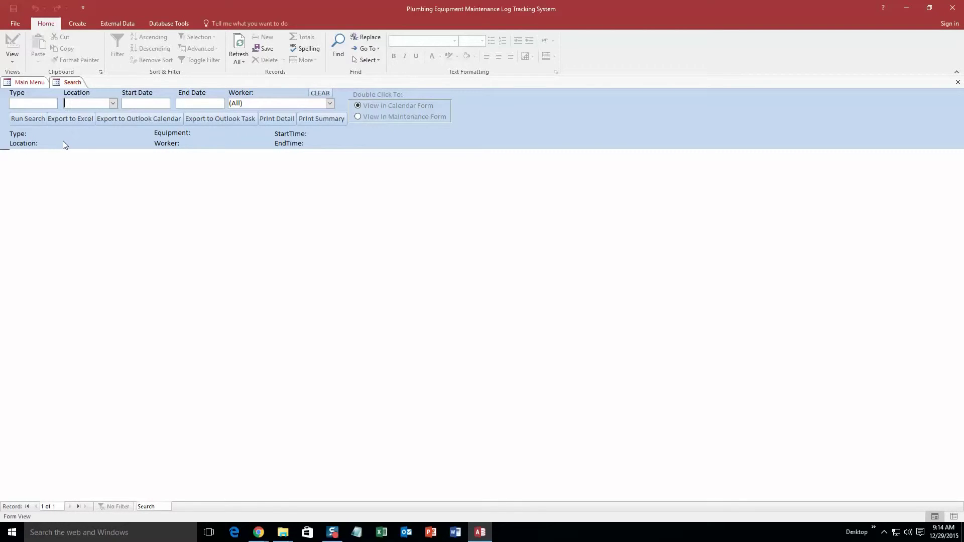
{"action": "left_click", "coordinate": [144, 102]}
{"action": "left_click", "coordinate": [176, 102]}
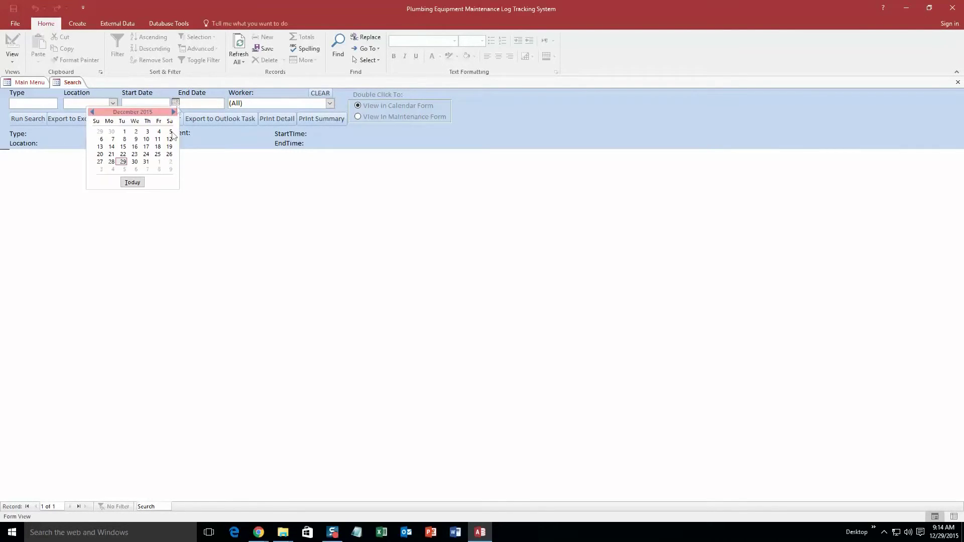
{"action": "left_click", "coordinate": [134, 161]}
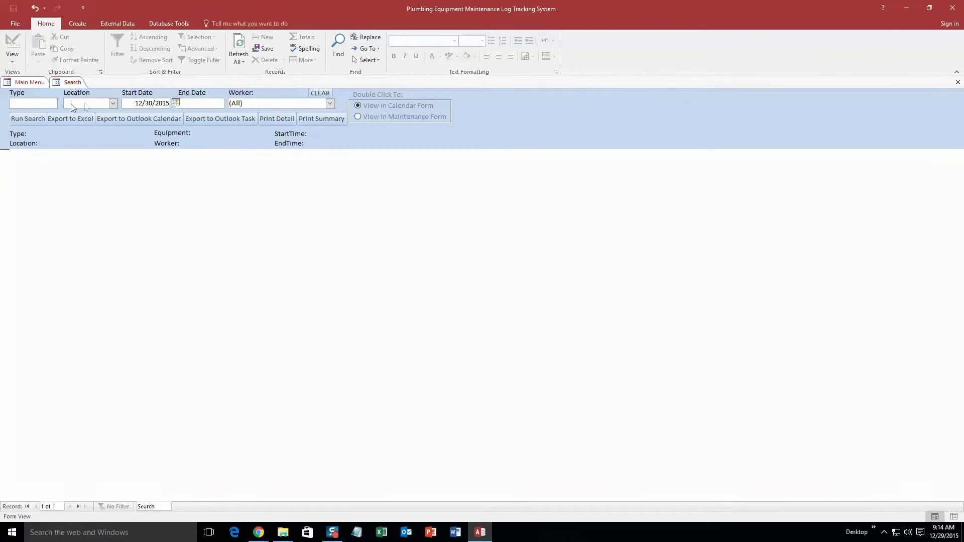
{"action": "left_click", "coordinate": [36, 121]}
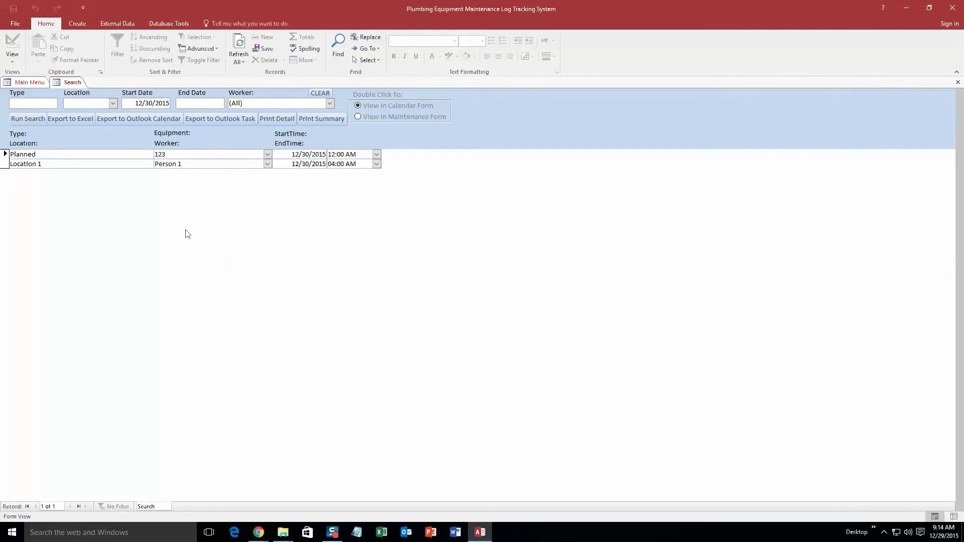
{"action": "right_click", "coordinate": [67, 87]}
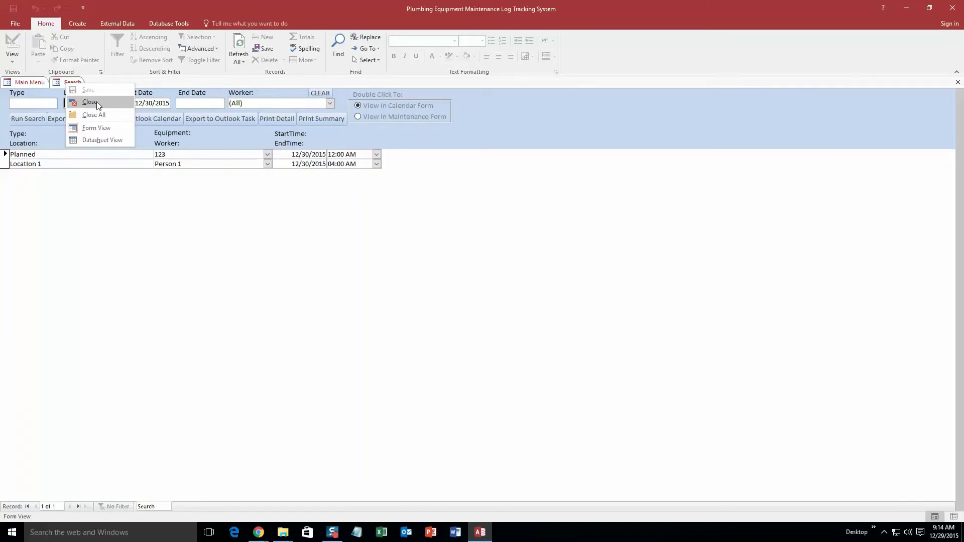
{"action": "left_click", "coordinate": [96, 101]}
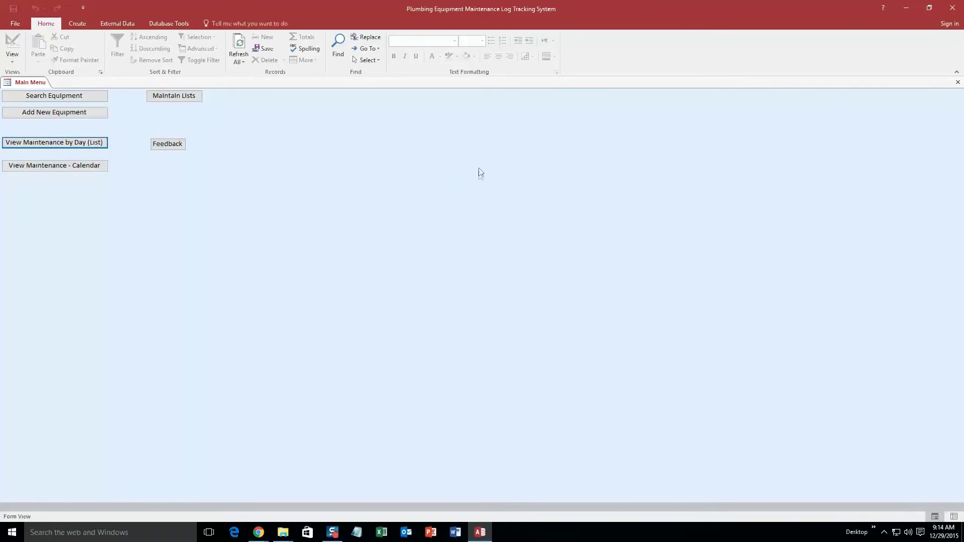